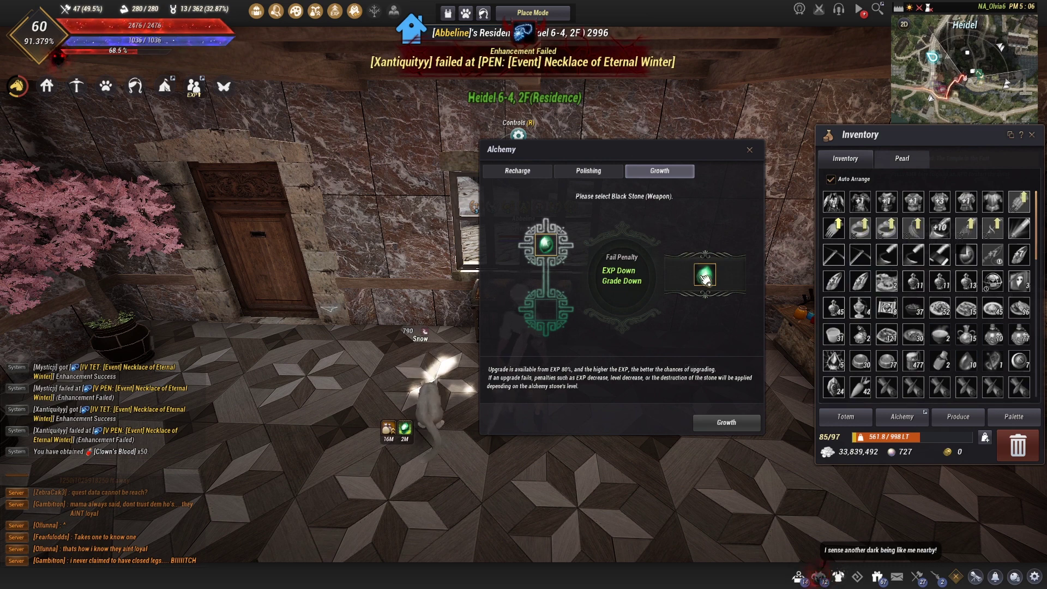
Equip the green alchemy stone from the inventory, then switch to the Lifeskiller Sheets spreadsheet in the browser.
{"action": "mouse_move", "coordinate": [704, 276]}
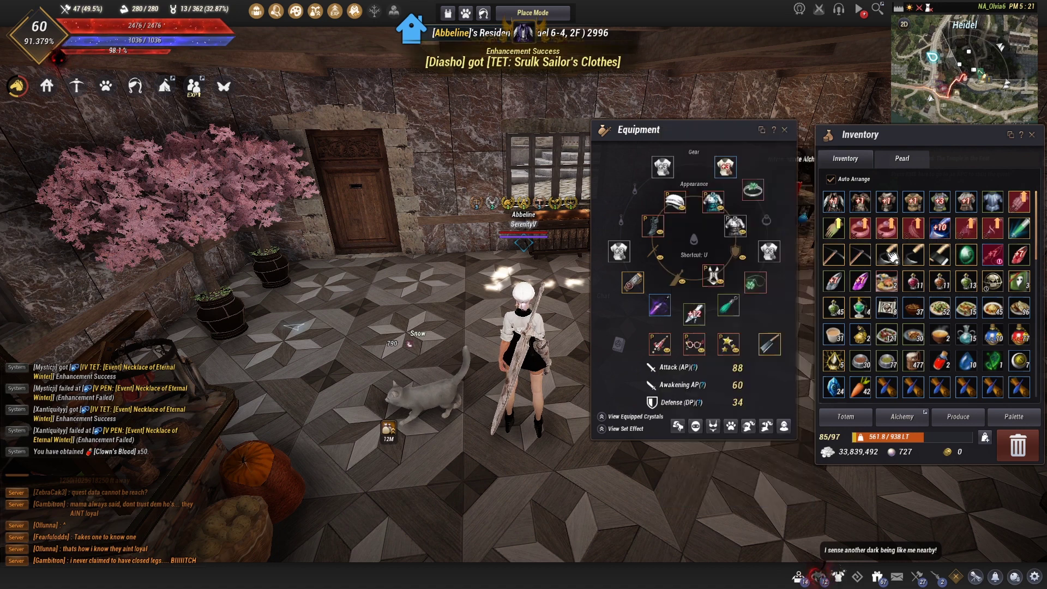
{"action": "right_click", "coordinate": [974, 262]}
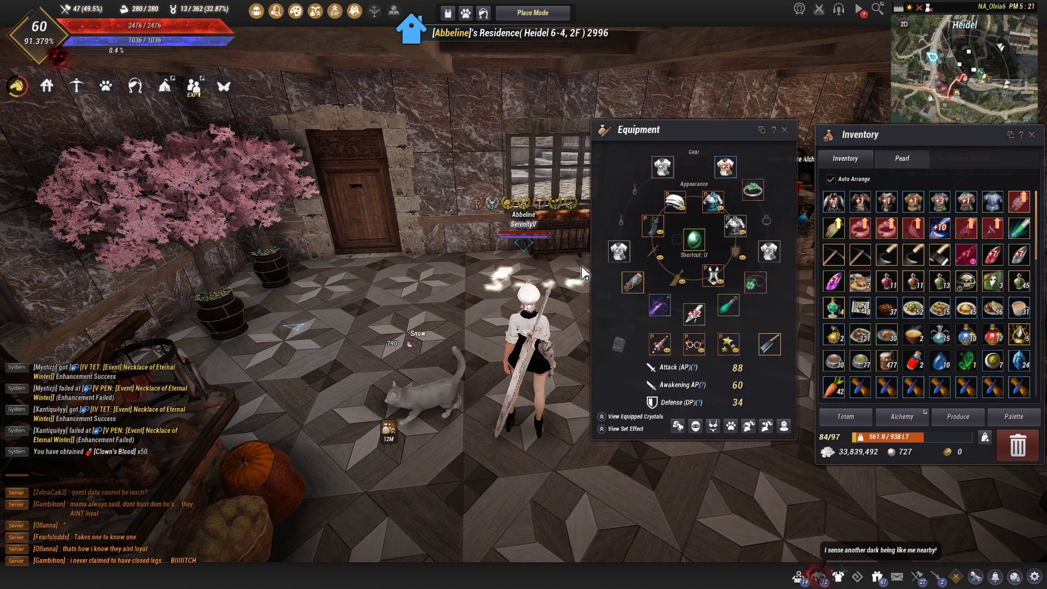
{"action": "key", "text": "Escape"}
{"action": "key", "text": "Escape"}
{"action": "key", "text": "alt+Tab"}
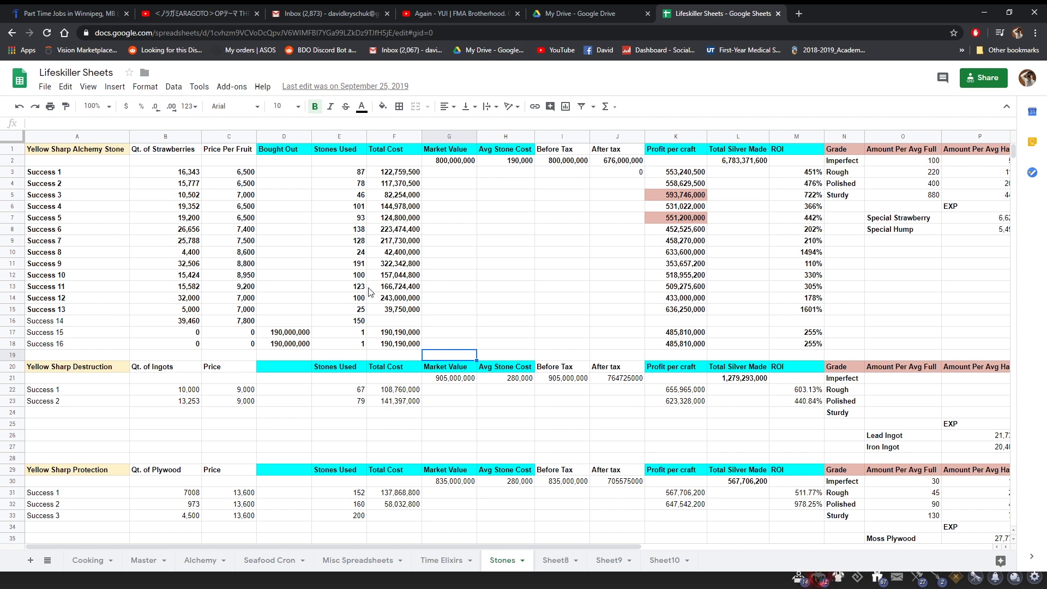
Examine the Yellow Sharp Alchemy Stone success rows, including strawberry quantity, price per fruit and stones used for Success 1.
{"action": "left_click", "coordinate": [81, 177]}
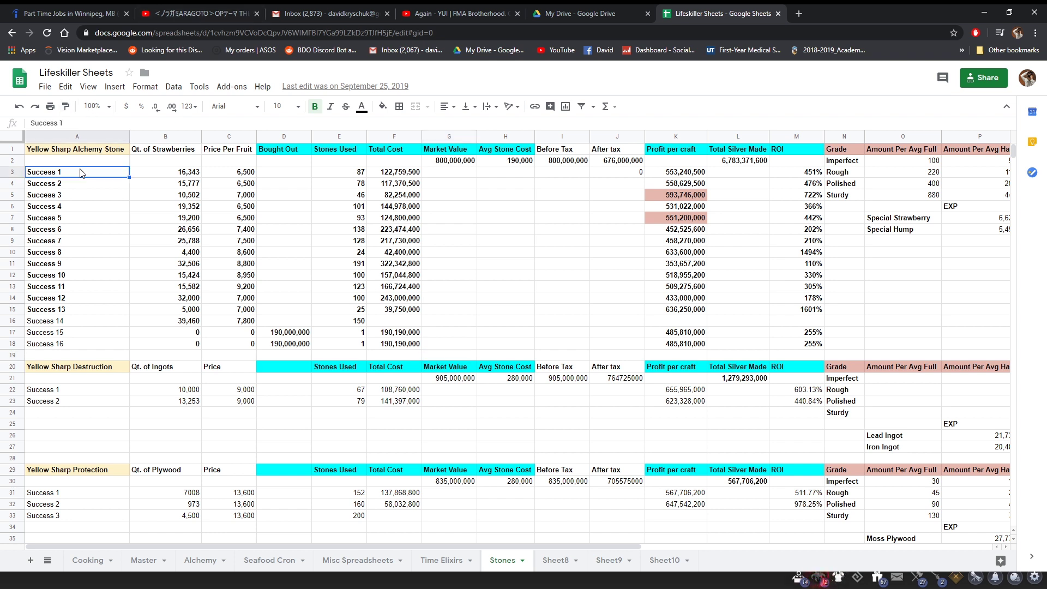
{"action": "left_click", "coordinate": [99, 151]}
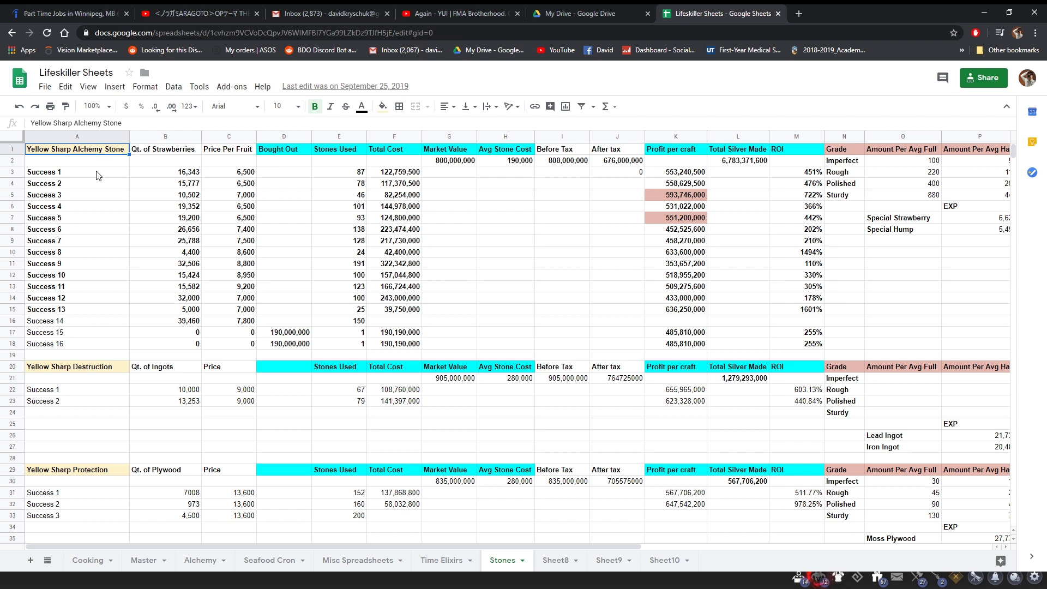
{"action": "left_click", "coordinate": [98, 175]}
{"action": "left_click_drag", "start_coordinate": [98, 174], "coordinate": [93, 344]}
{"action": "left_click", "coordinate": [172, 165]}
{"action": "left_click", "coordinate": [174, 174]}
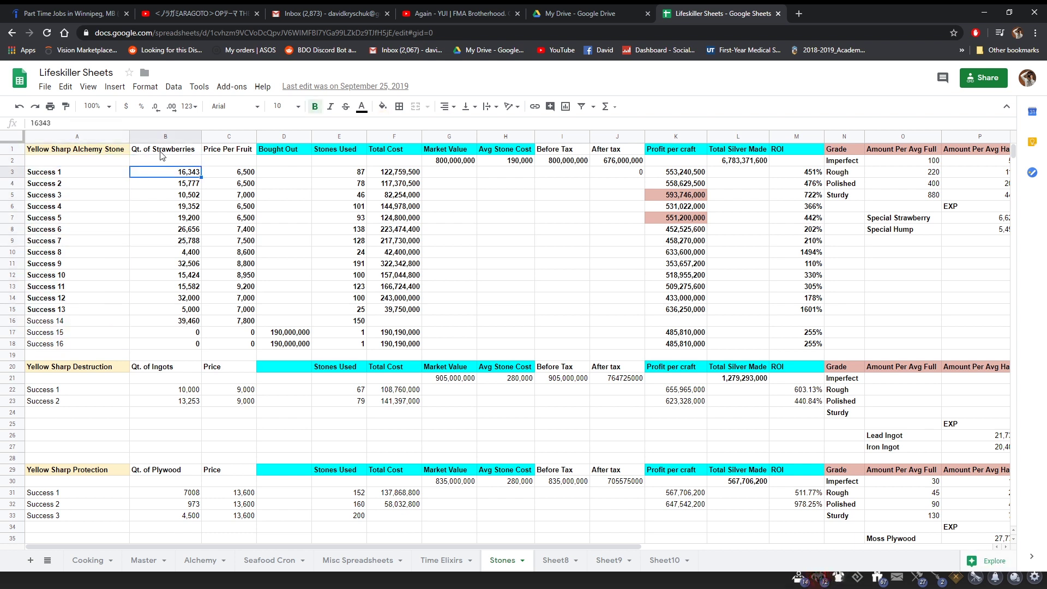
{"action": "left_click", "coordinate": [231, 174]}
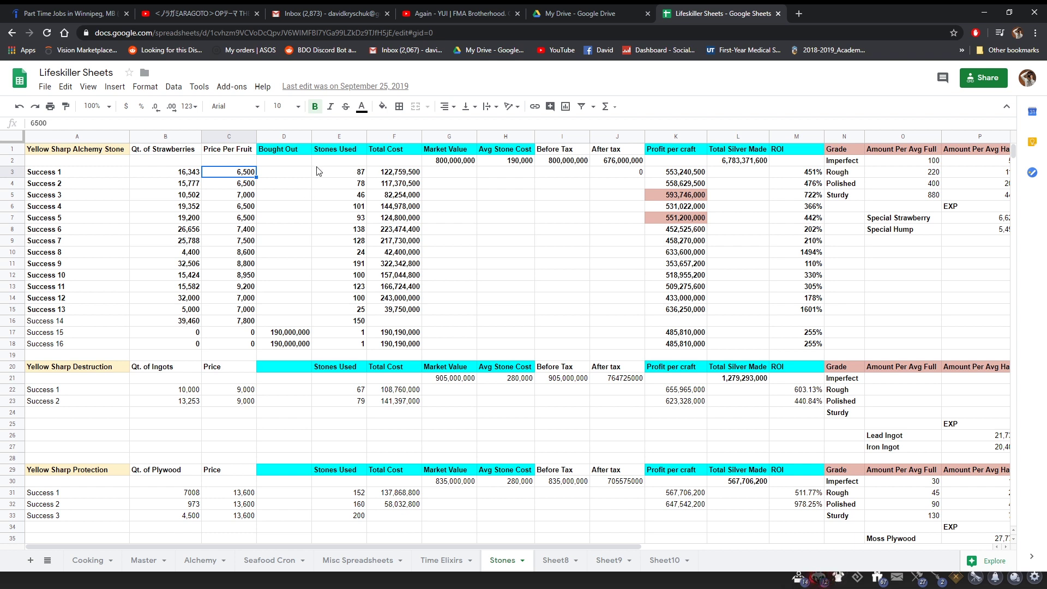
{"action": "left_click", "coordinate": [187, 175]}
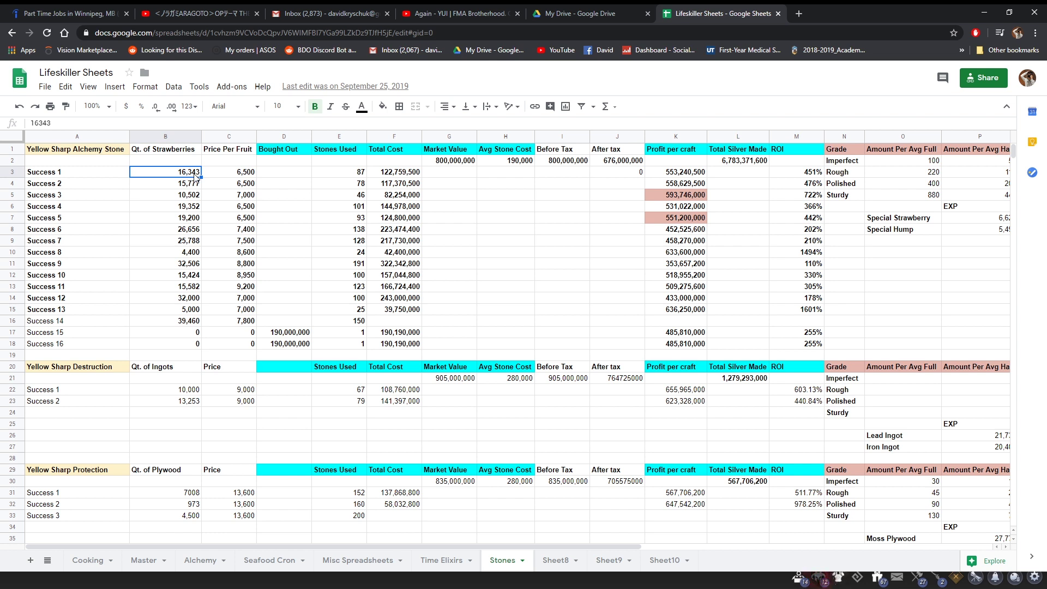
{"action": "left_click", "coordinate": [228, 173]}
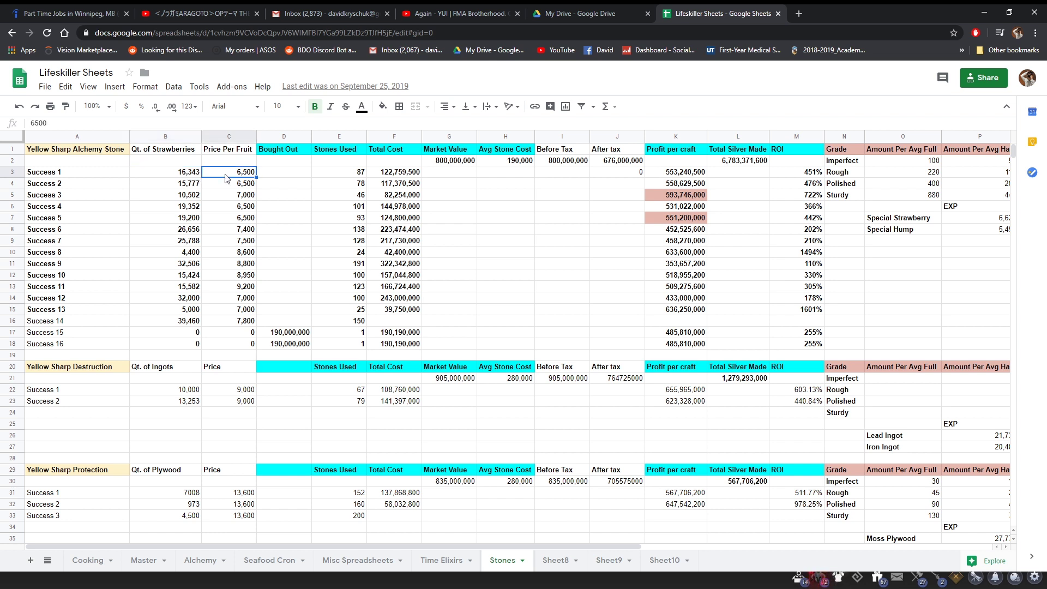
{"action": "left_click", "coordinate": [340, 173]}
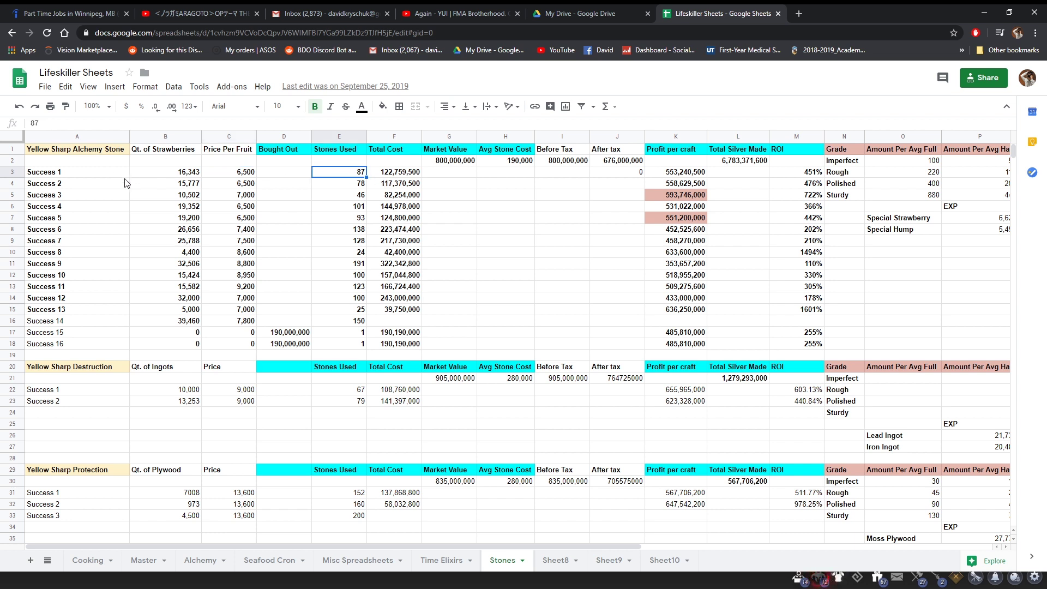
Inspect the Total Cost formula for Success 1 and the alchemy stone's market value, leaving both unchanged.
{"action": "left_click", "coordinate": [407, 173]}
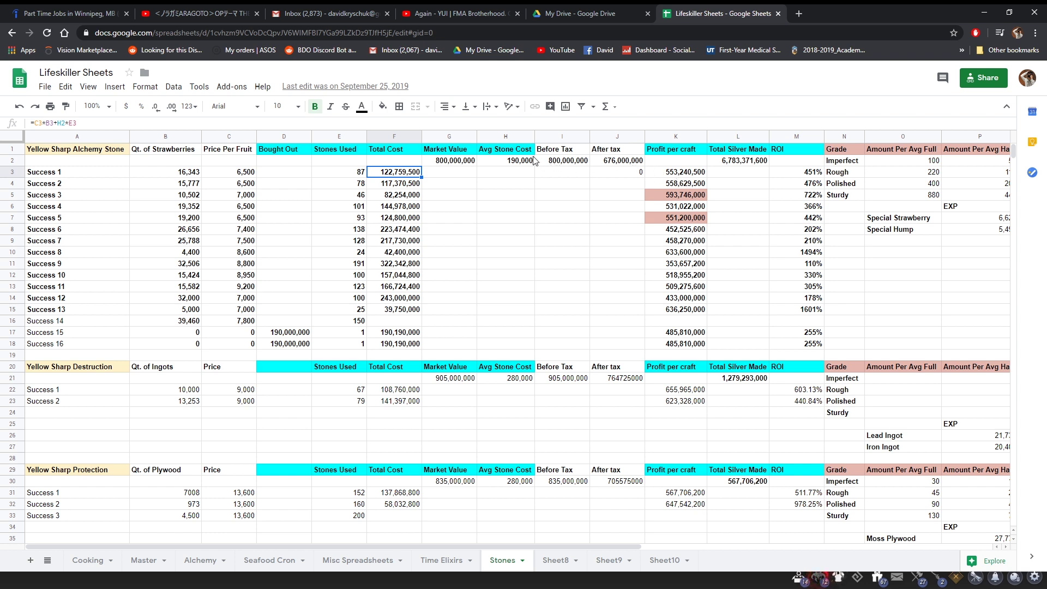
{"action": "left_click", "coordinate": [456, 163]}
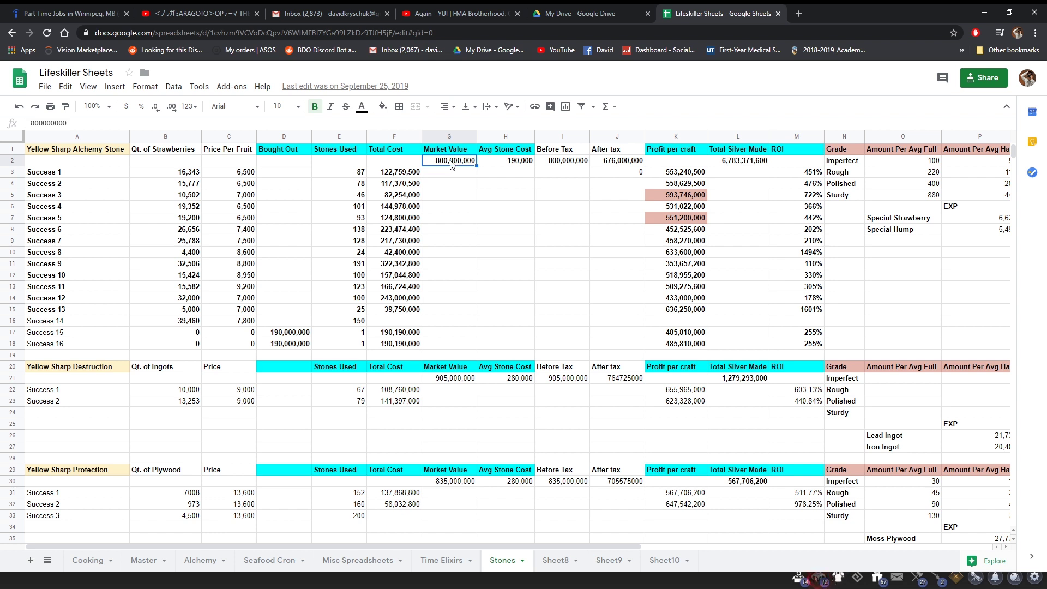
{"action": "double_click", "coordinate": [393, 173]}
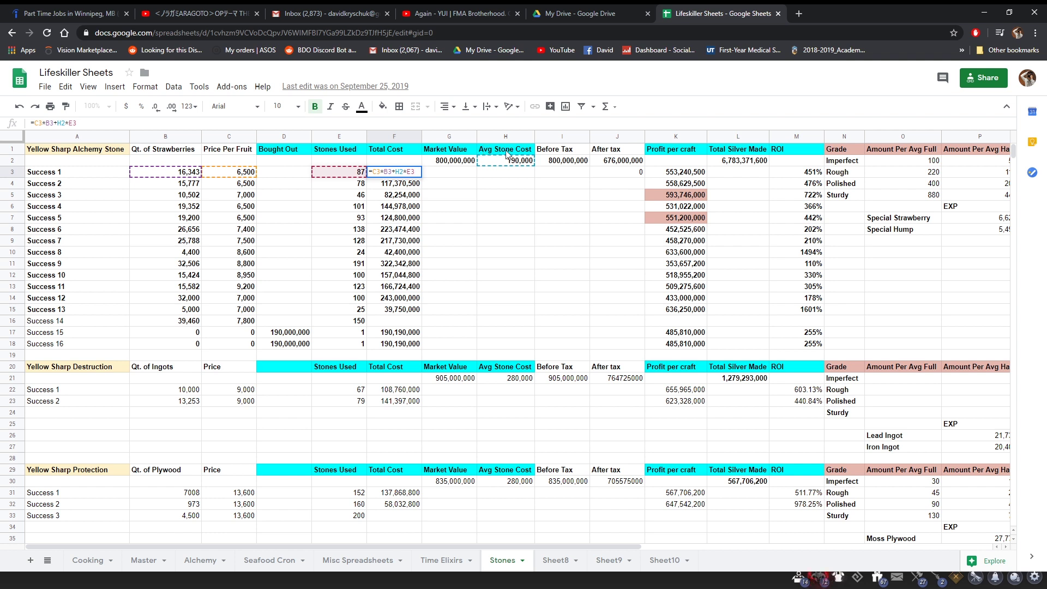
{"action": "left_click", "coordinate": [452, 186]}
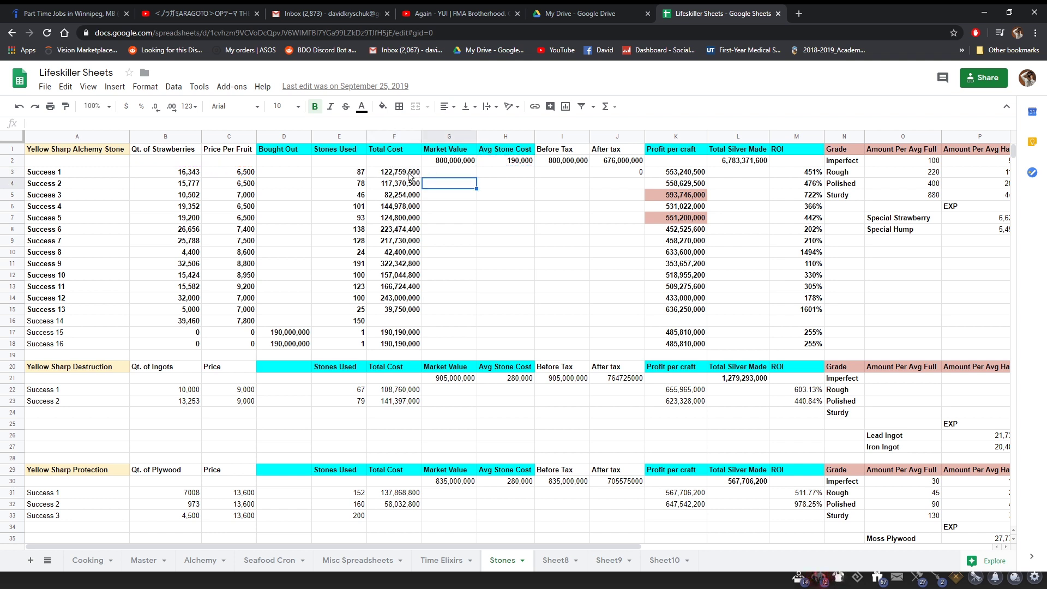
Inspect the Success 1 profit per craft formula and the After tax formula for the Yellow Sharp Alchemy Stone.
{"action": "left_click", "coordinate": [682, 173]}
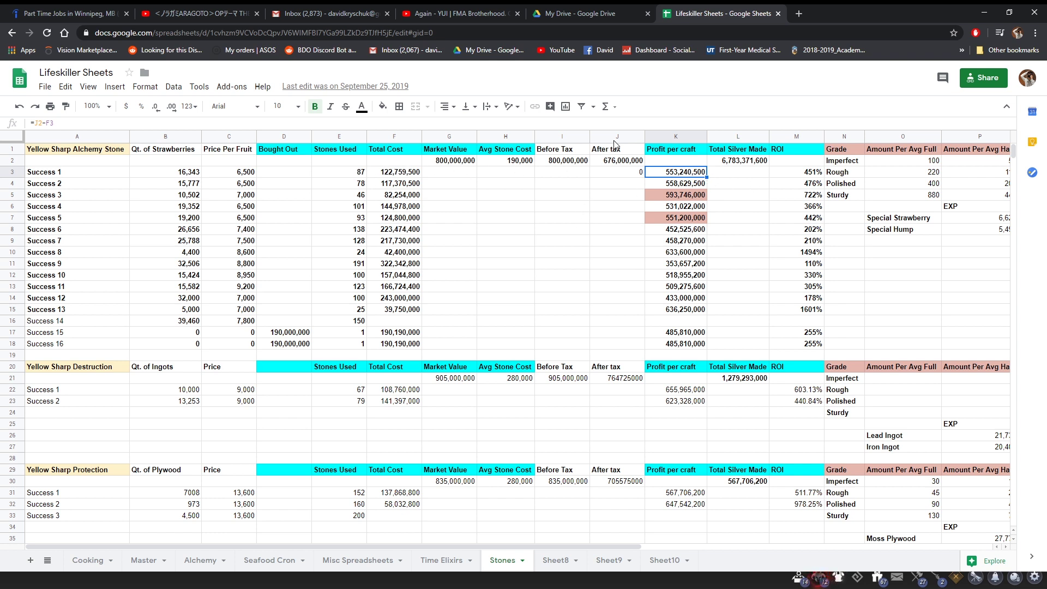
{"action": "double_click", "coordinate": [620, 162]}
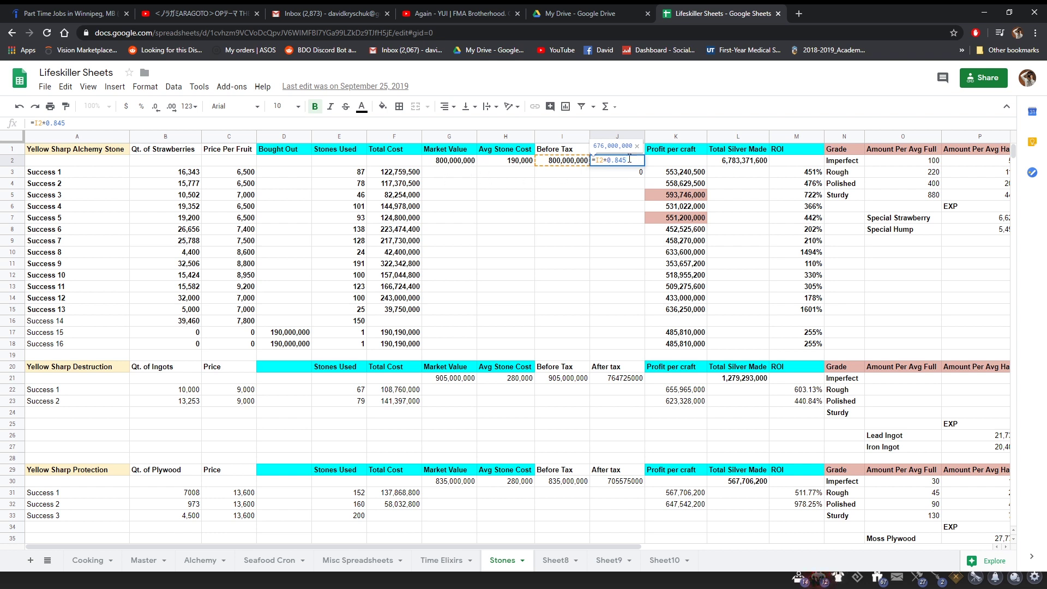
{"action": "left_click", "coordinate": [617, 194]}
{"action": "left_click", "coordinate": [617, 161]}
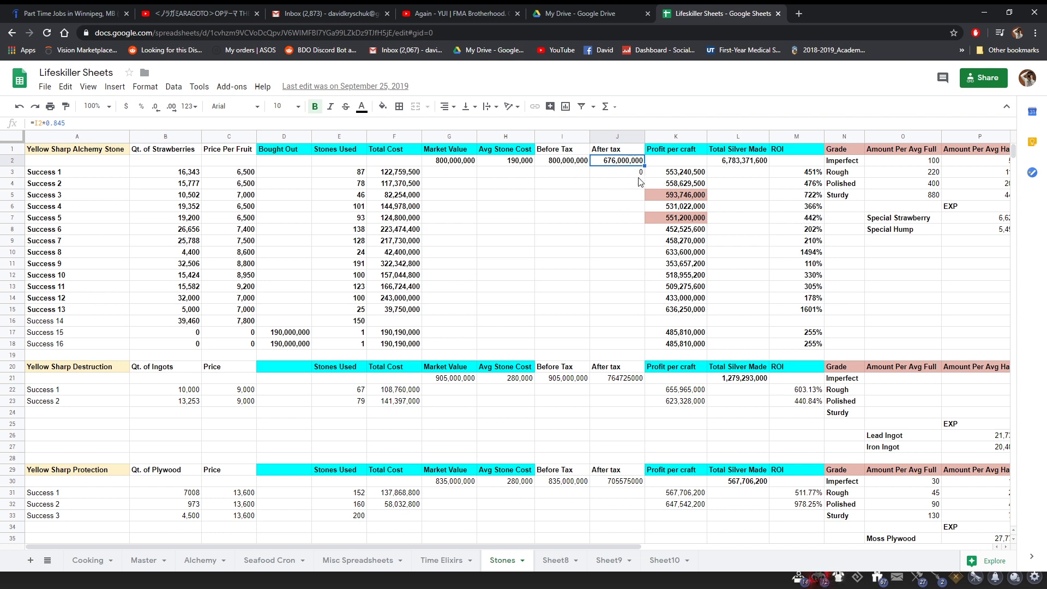
{"action": "key", "text": "Down"}
{"action": "left_click", "coordinate": [620, 165]}
Review the Total Cost entries from Success 2 to Success 16 and the Total Silver Made sum formula.
{"action": "left_click", "coordinate": [386, 185]}
{"action": "left_click_drag", "start_coordinate": [386, 190], "coordinate": [394, 344]}
{"action": "left_click", "coordinate": [394, 344]}
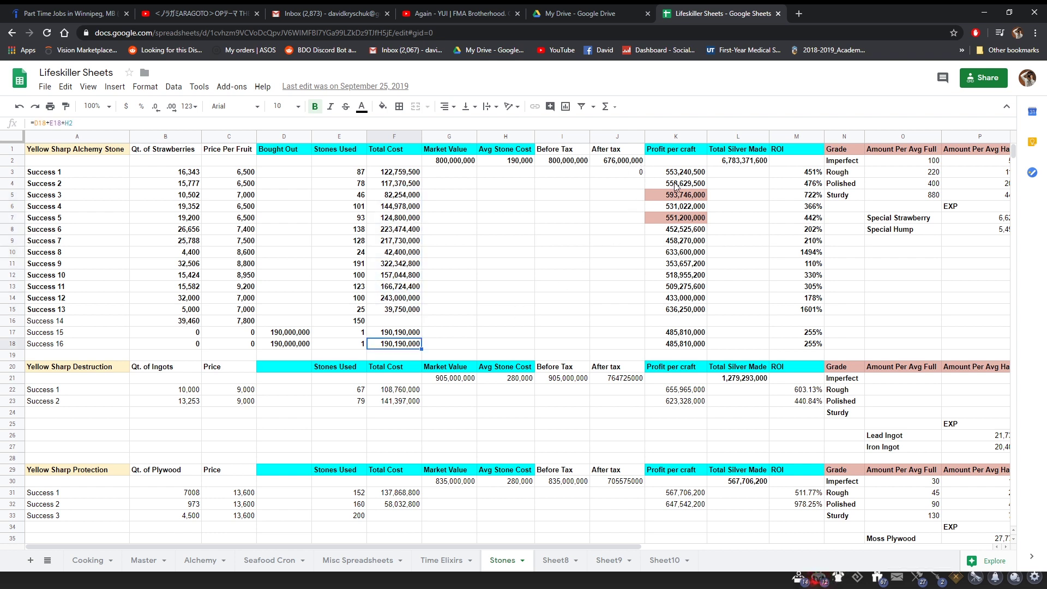
{"action": "double_click", "coordinate": [755, 161]}
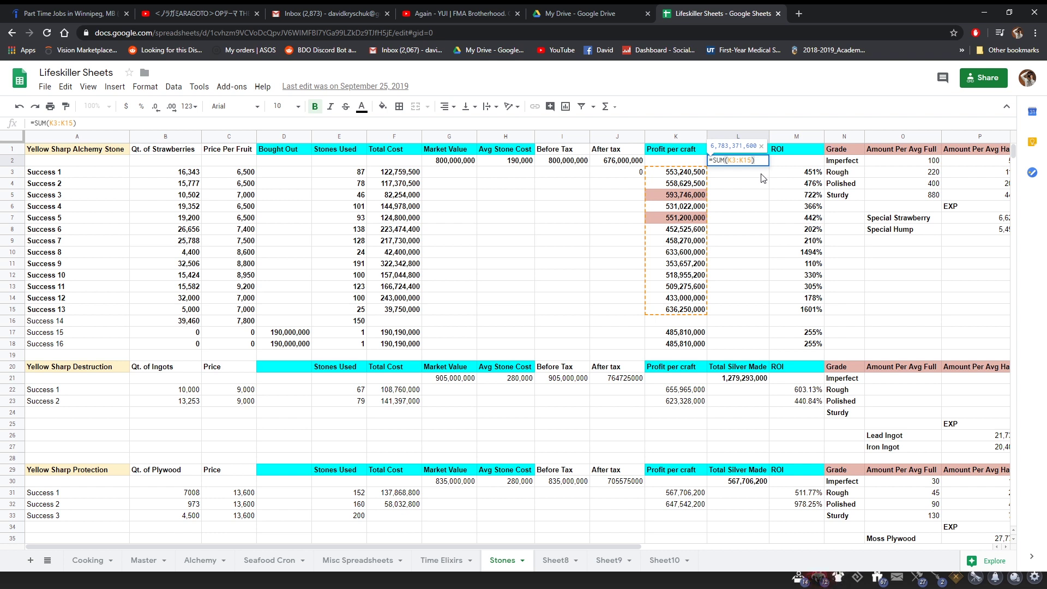
{"action": "key", "text": "Return"}
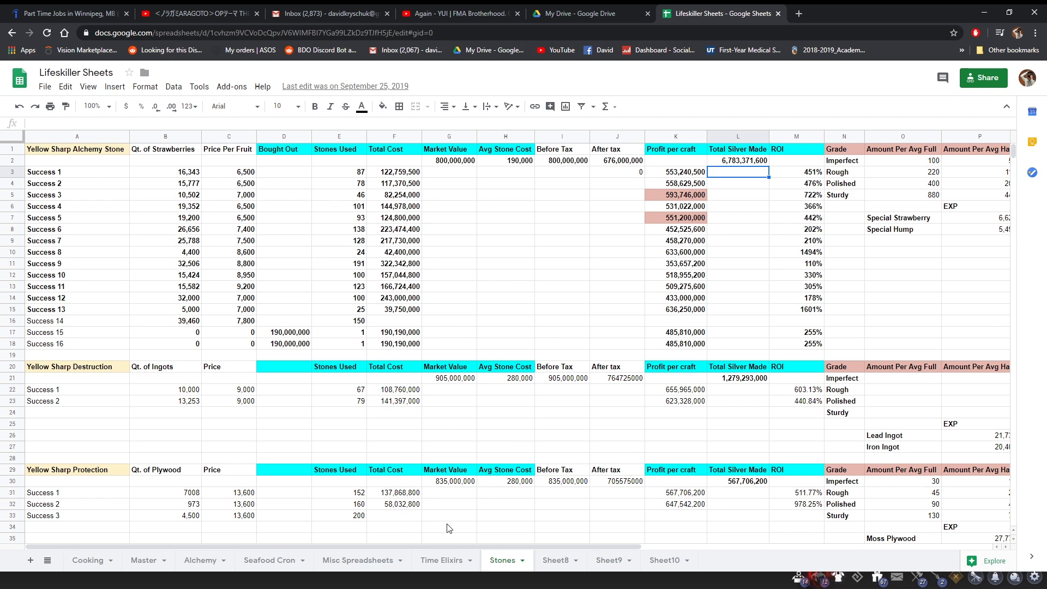
{"action": "left_click_drag", "start_coordinate": [470, 545], "coordinate": [624, 541]}
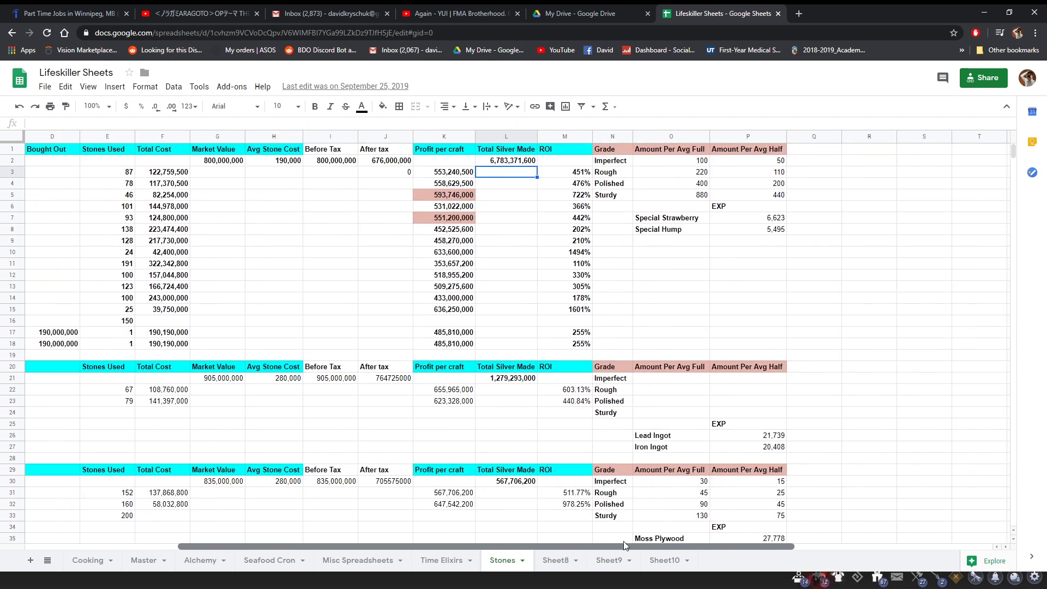
{"action": "left_click", "coordinate": [332, 204]}
{"action": "left_click", "coordinate": [526, 218]}
{"action": "left_click", "coordinate": [519, 196]}
{"action": "left_click", "coordinate": [509, 182]}
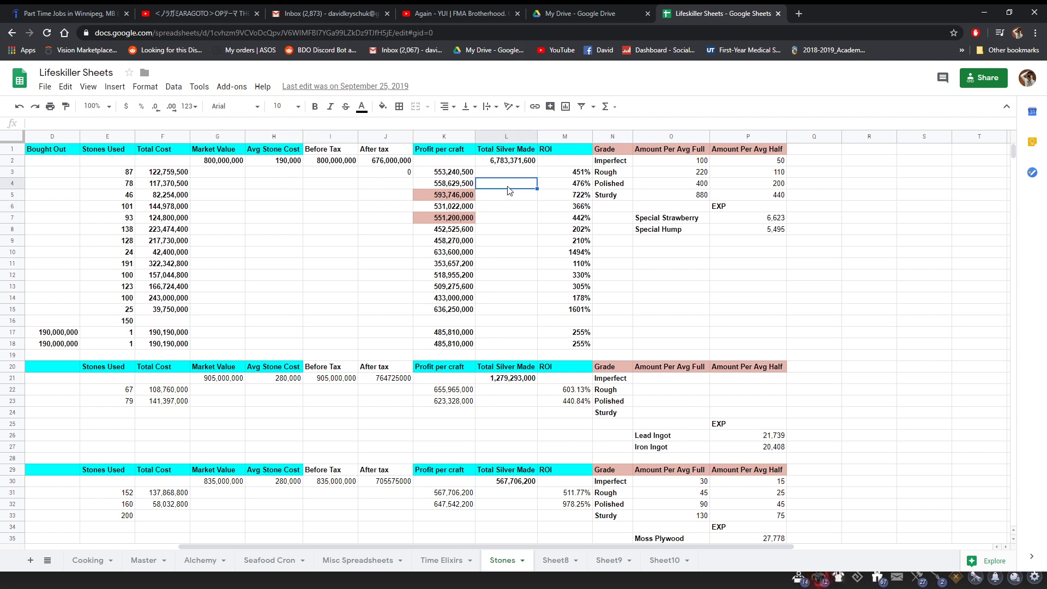
{"action": "left_click", "coordinate": [503, 173]}
{"action": "left_click", "coordinate": [508, 186]}
{"action": "left_click", "coordinate": [509, 197]}
{"action": "left_click", "coordinate": [502, 207]}
{"action": "left_click", "coordinate": [510, 220]}
{"action": "left_click", "coordinate": [504, 197]}
{"action": "left_click", "coordinate": [506, 182]}
{"action": "left_click", "coordinate": [506, 173]}
{"action": "left_click", "coordinate": [516, 196]}
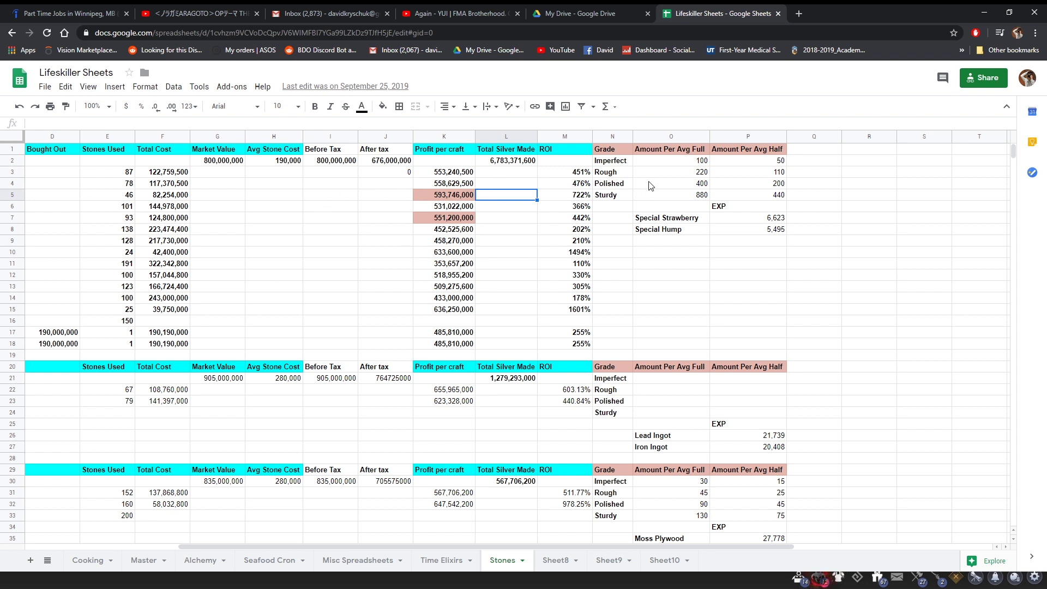
Examine the ROI column for Success 1 to 13 and the formulas behind its Success 1, 3 and 13 cells.
{"action": "left_click", "coordinate": [553, 153]}
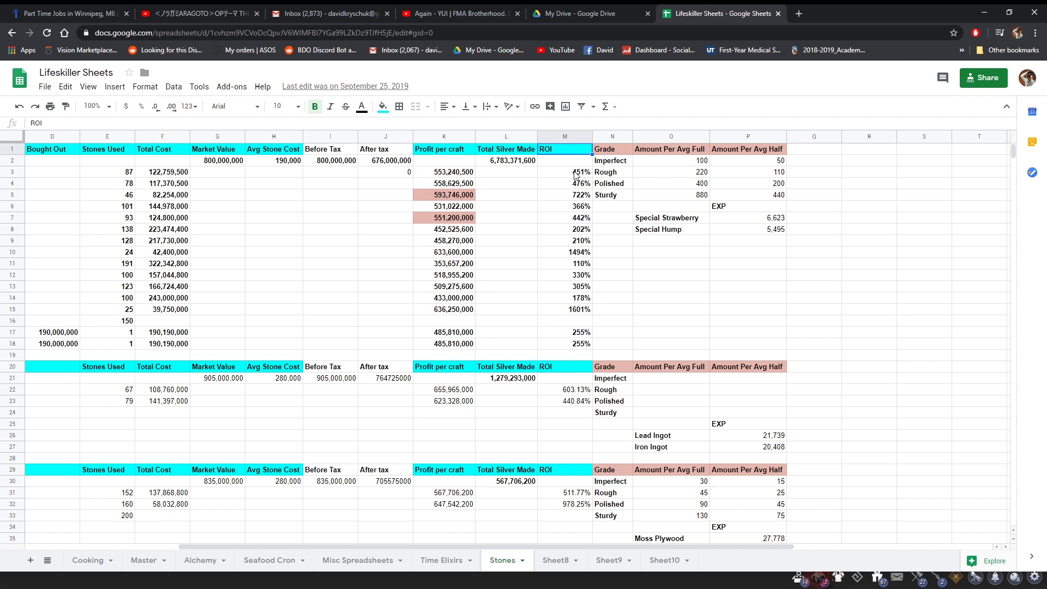
{"action": "left_click_drag", "start_coordinate": [560, 176], "coordinate": [557, 311]}
{"action": "left_click", "coordinate": [556, 312]}
{"action": "left_click", "coordinate": [526, 301]}
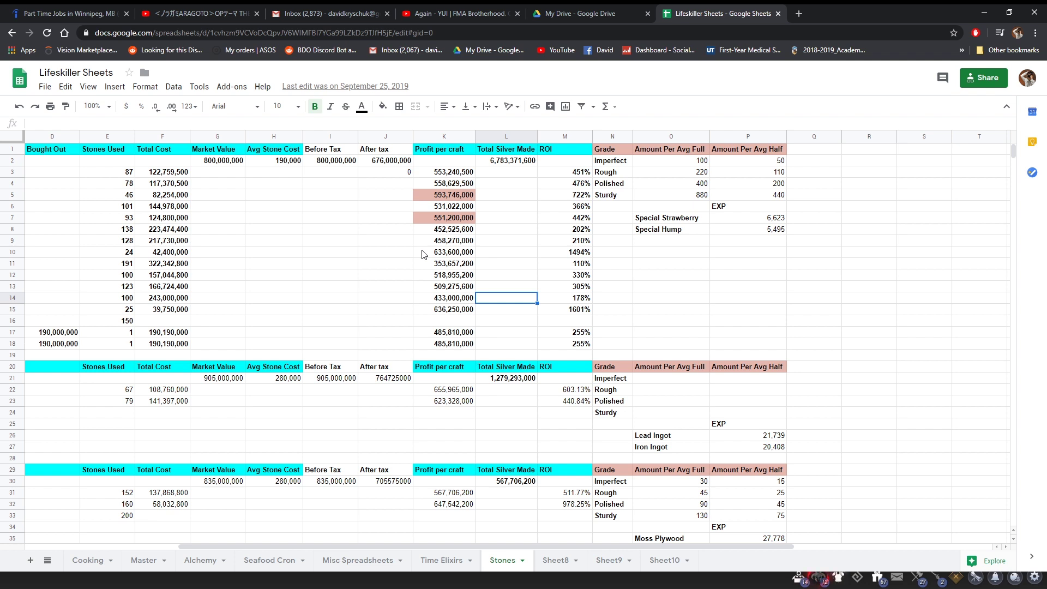
{"action": "left_click", "coordinate": [568, 174]}
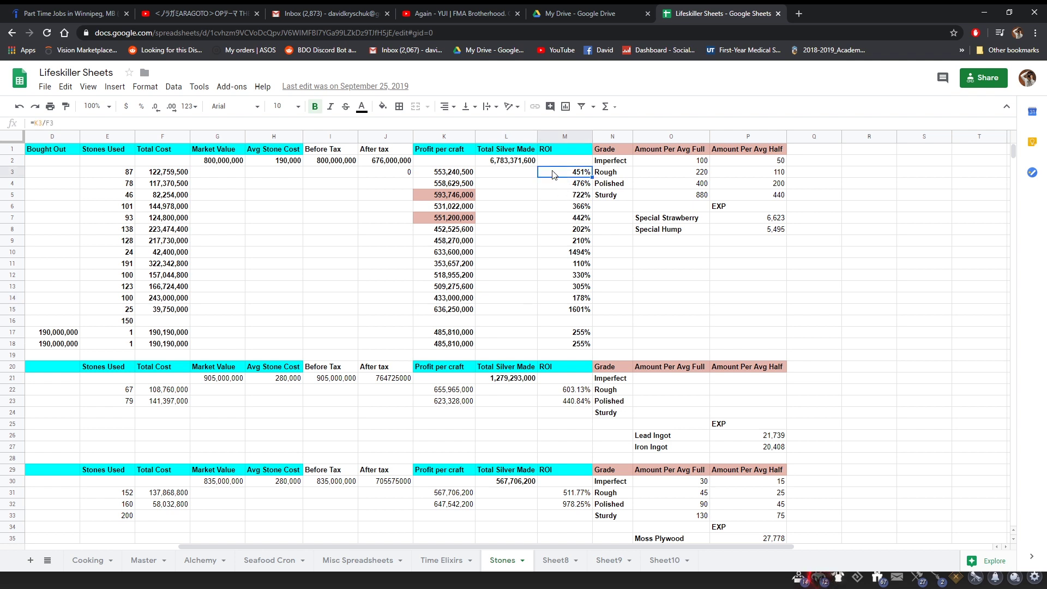
{"action": "key", "text": "Down"}
{"action": "key", "text": "Down"}
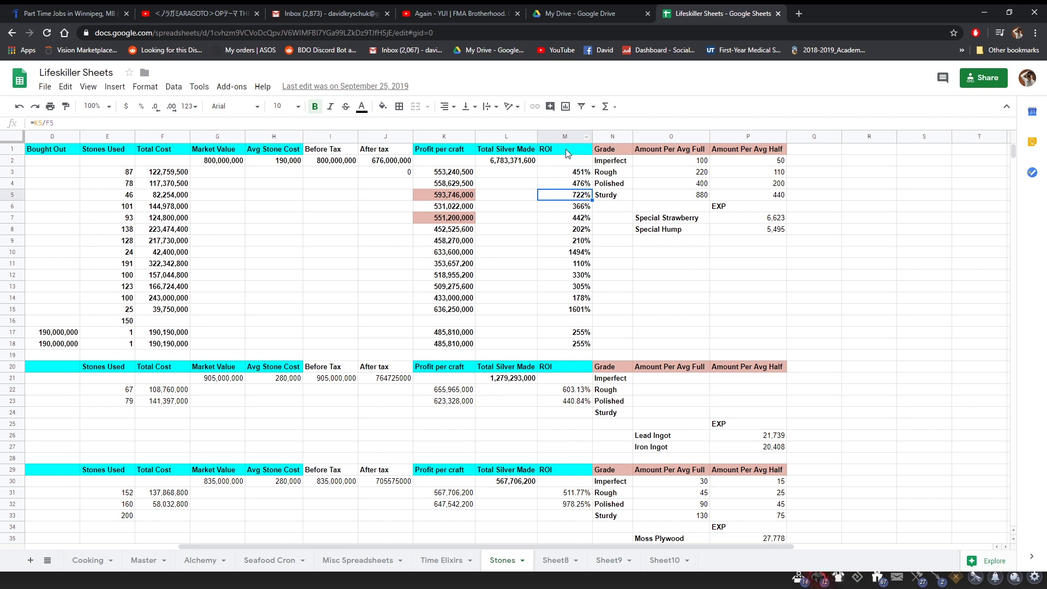
{"action": "left_click", "coordinate": [563, 311]}
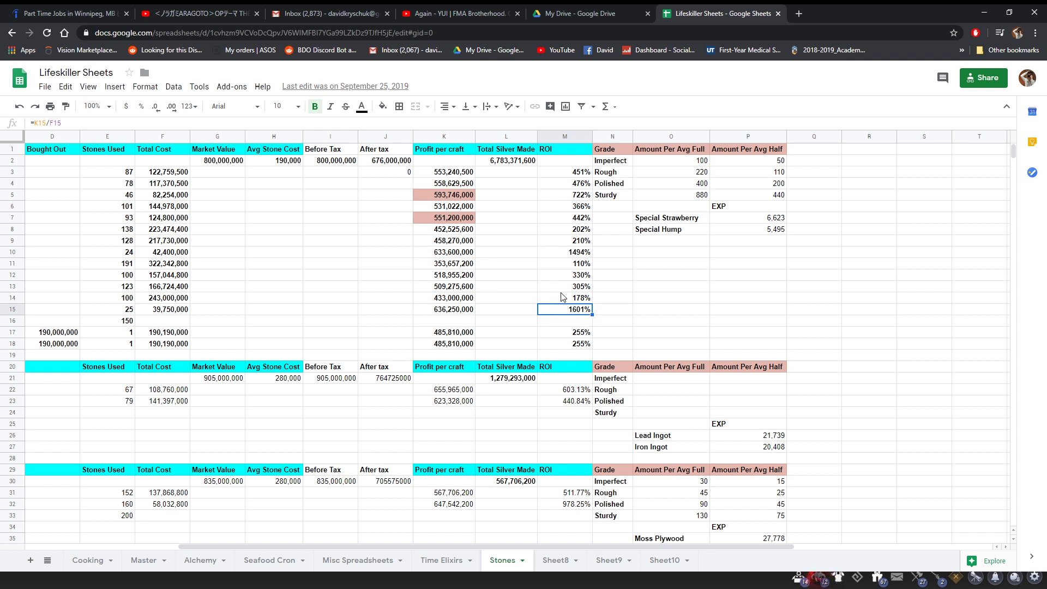
Examine the full and half average amounts per grade, from Imperfect through Rough and Polished to Sturdy.
{"action": "left_click", "coordinate": [669, 267]}
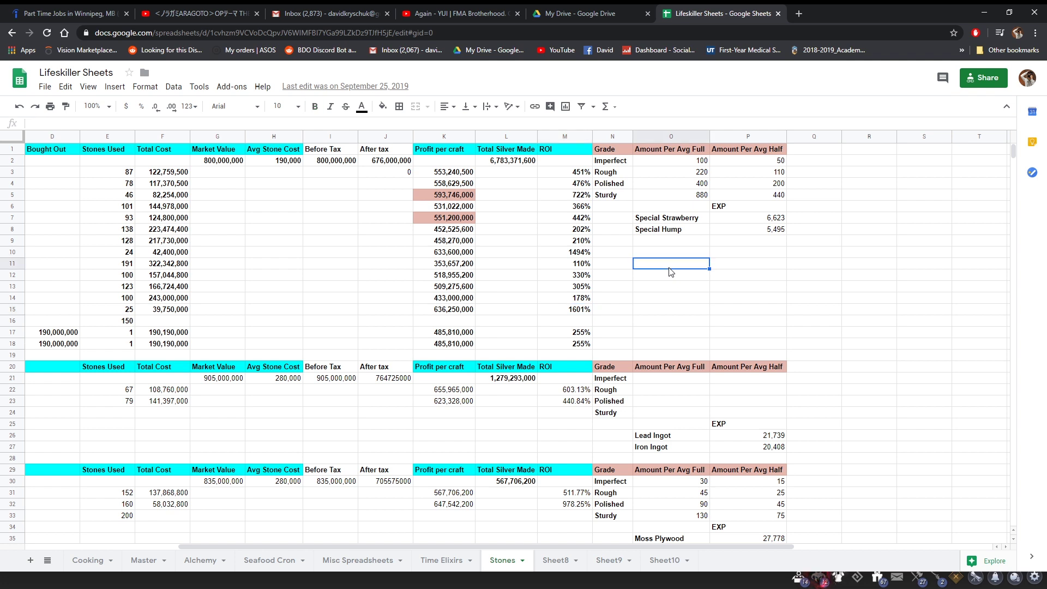
{"action": "left_click", "coordinate": [681, 151]}
{"action": "left_click", "coordinate": [732, 152]}
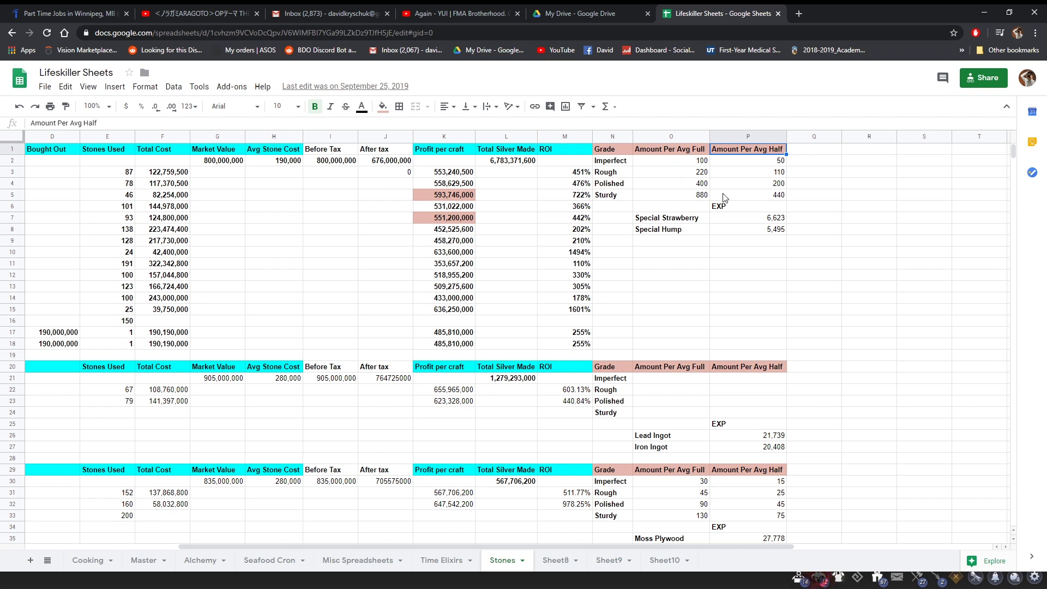
{"action": "left_click", "coordinate": [726, 163]}
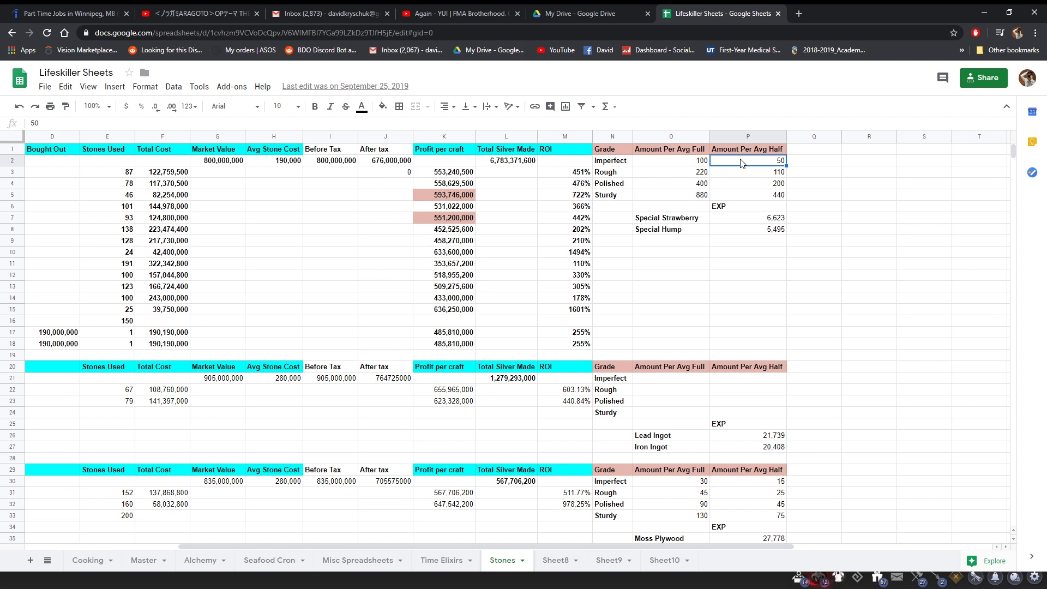
{"action": "left_click", "coordinate": [676, 162]}
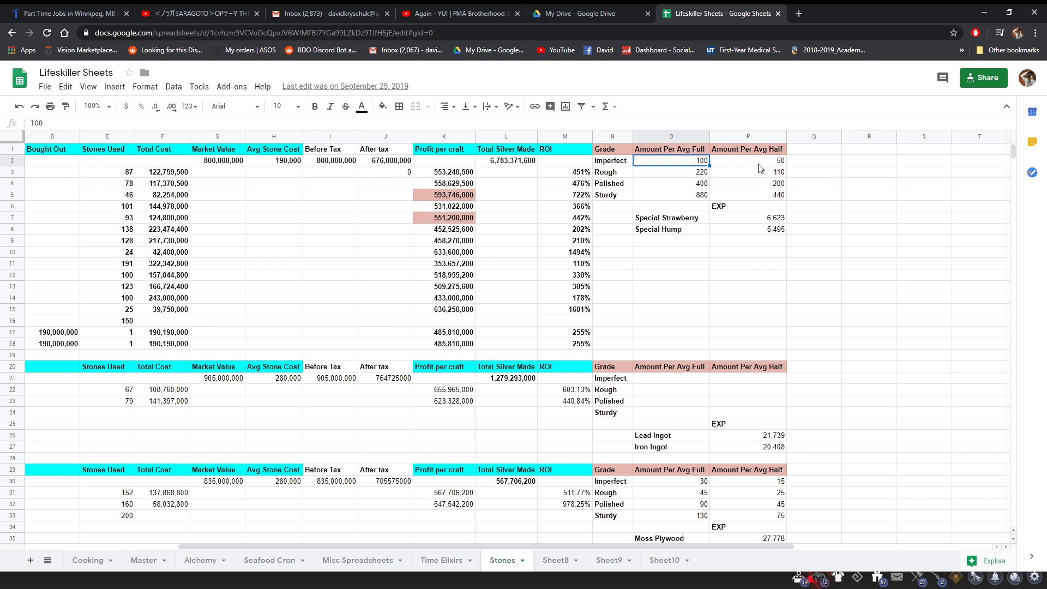
{"action": "left_click", "coordinate": [658, 180]}
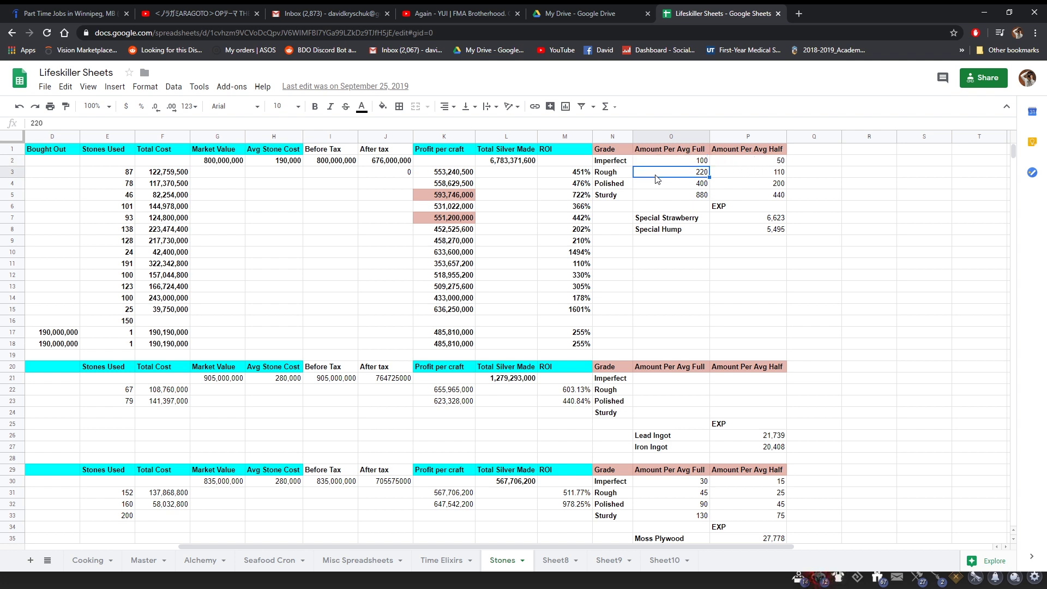
{"action": "left_click", "coordinate": [661, 186]}
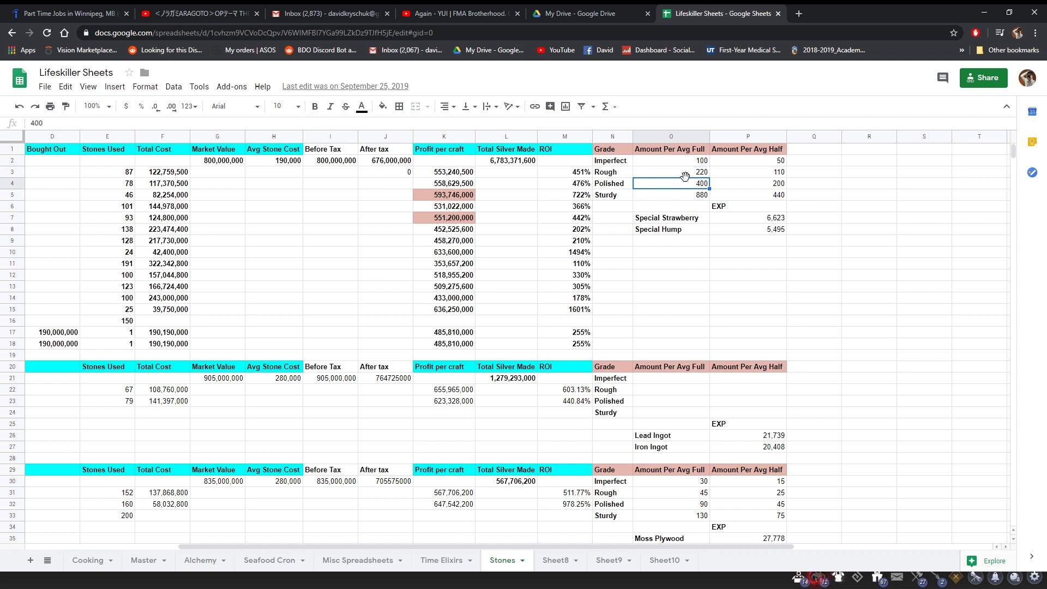
{"action": "left_click", "coordinate": [671, 198]}
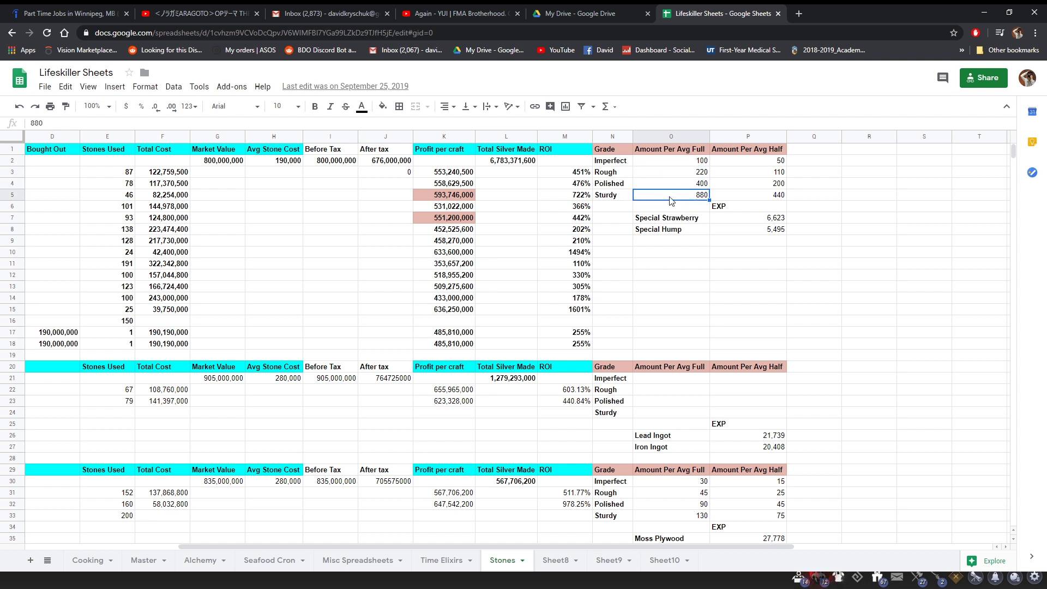
Examine the EXP values listed for Special Strawberry and Special Hump beside the Yellow Sharp Alchemy Stone table.
{"action": "left_click", "coordinate": [727, 235]}
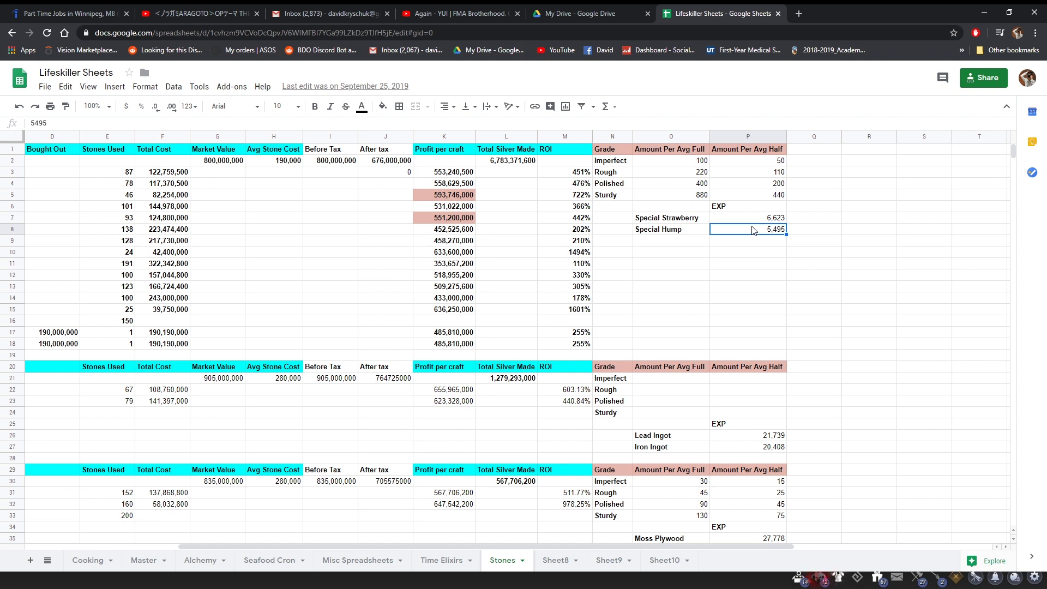
{"action": "left_click", "coordinate": [737, 219]}
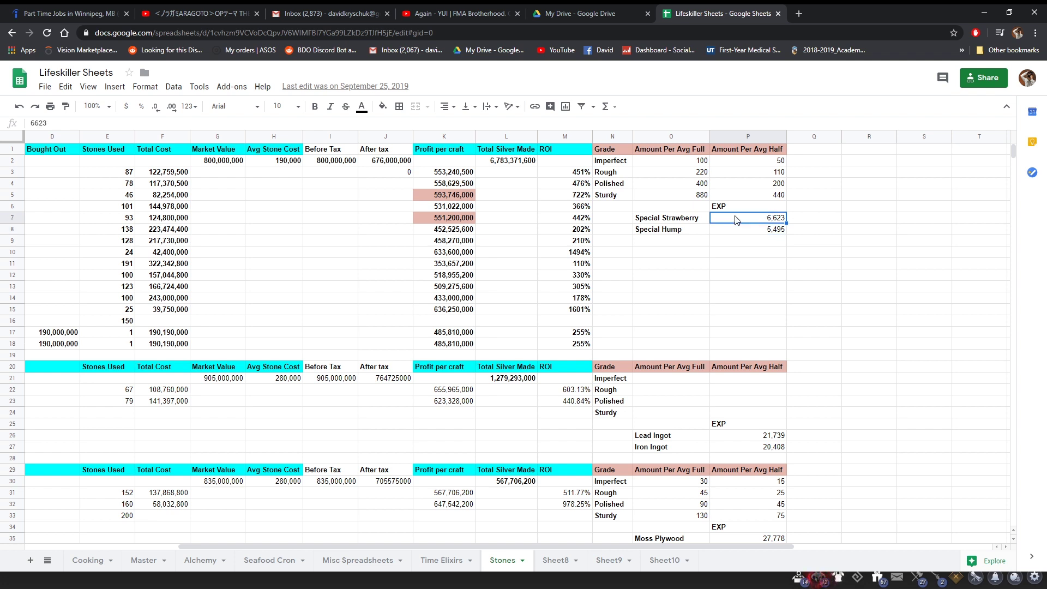
{"action": "left_click", "coordinate": [749, 232]}
{"action": "left_click", "coordinate": [750, 242]}
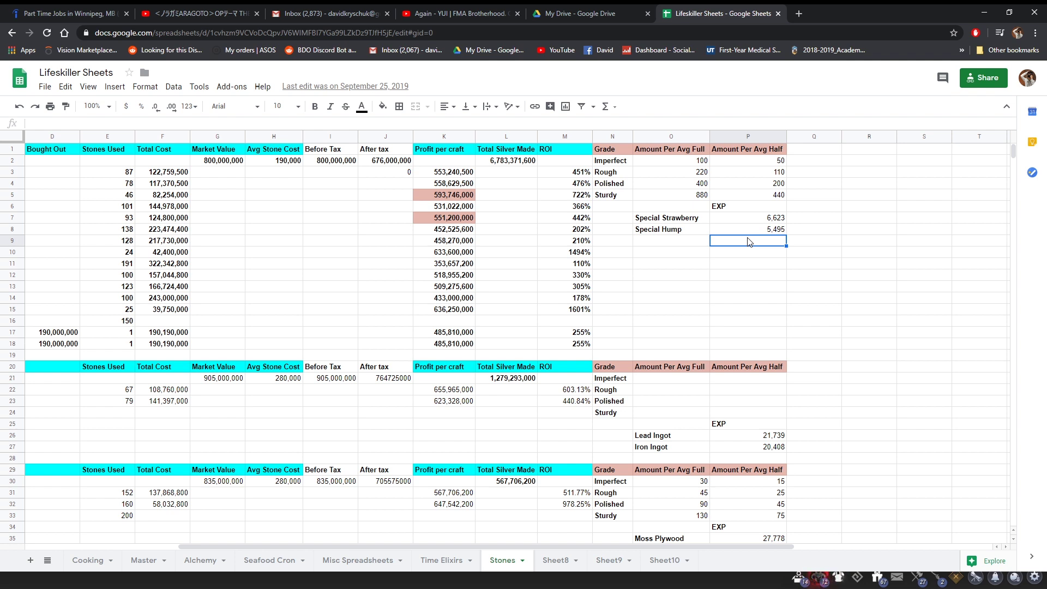
{"action": "key", "text": "Up"}
{"action": "key", "text": "Up"}
{"action": "key", "text": "Up"}
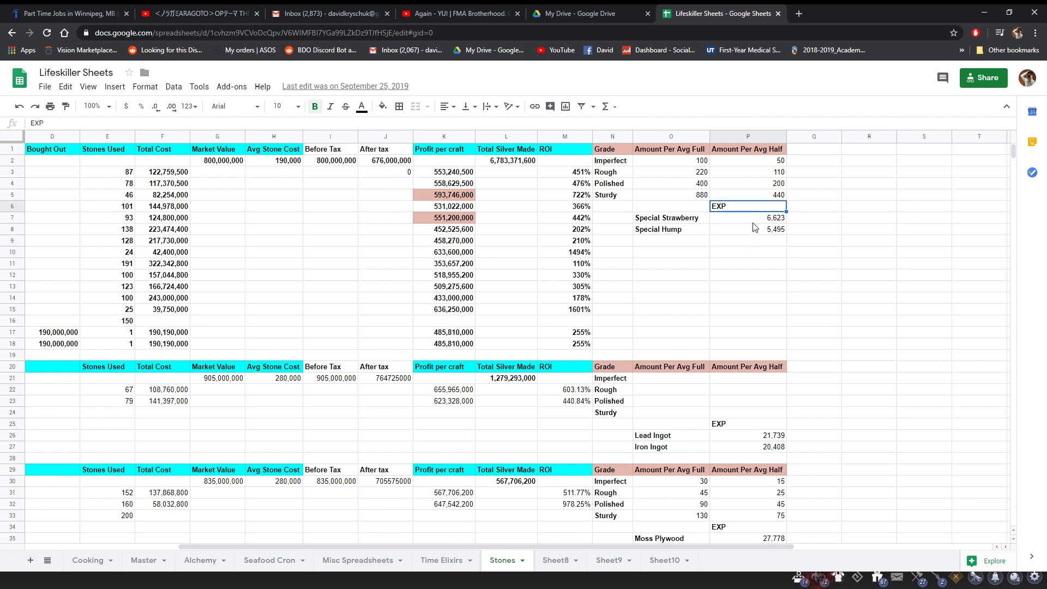
{"action": "left_click", "coordinate": [723, 234]}
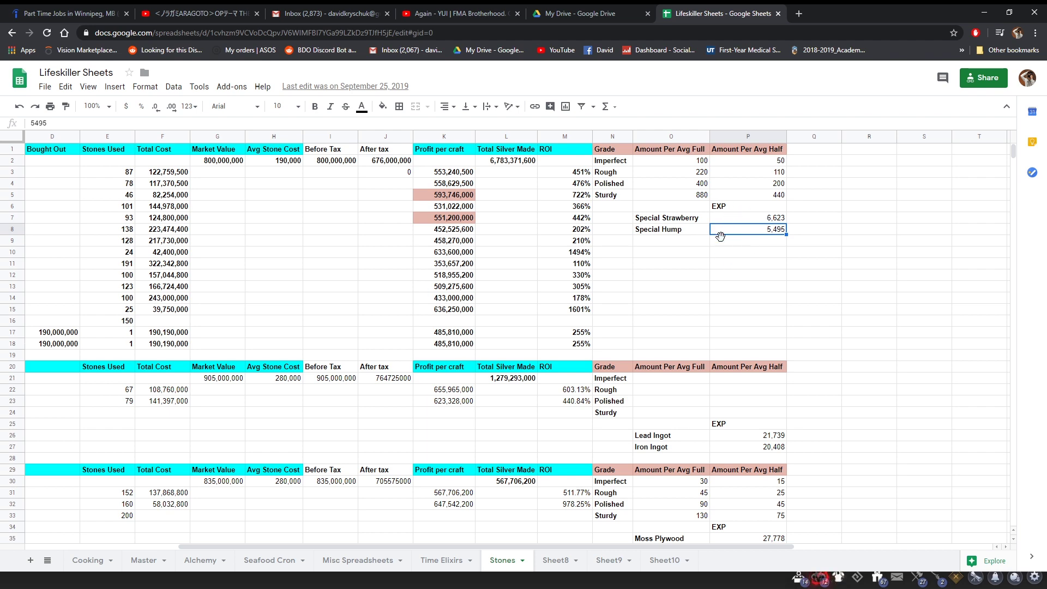
Review the Yellow Sharp Destruction table, including its ingot quantities, market value, Total Silver Made formula and ingot EXP values.
{"action": "left_click", "coordinate": [683, 312]}
{"action": "scroll", "coordinate": [245, 443], "scroll_direction": "down", "scroll_amount": 4}
{"action": "scroll", "coordinate": [245, 443], "scroll_direction": "left", "scroll_amount": 3}
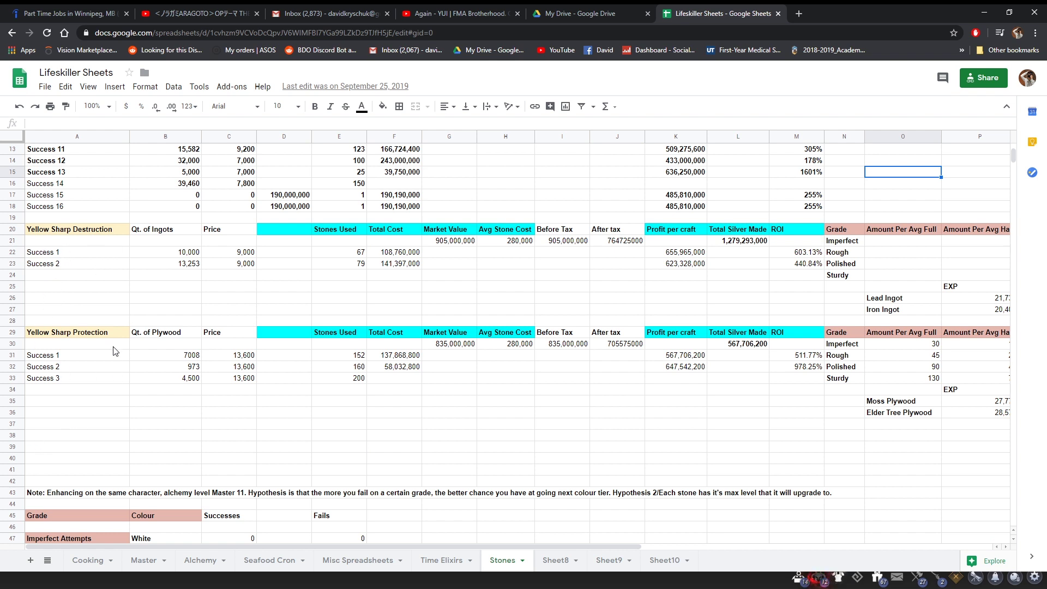
{"action": "left_click", "coordinate": [159, 230]}
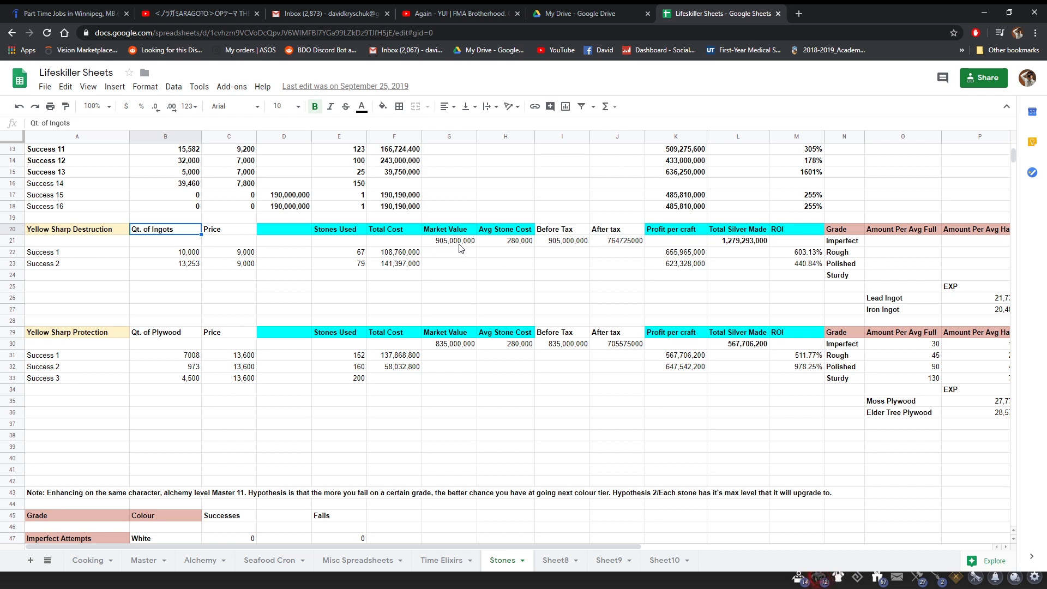
{"action": "scroll", "coordinate": [461, 248], "scroll_direction": "up", "scroll_amount": 3}
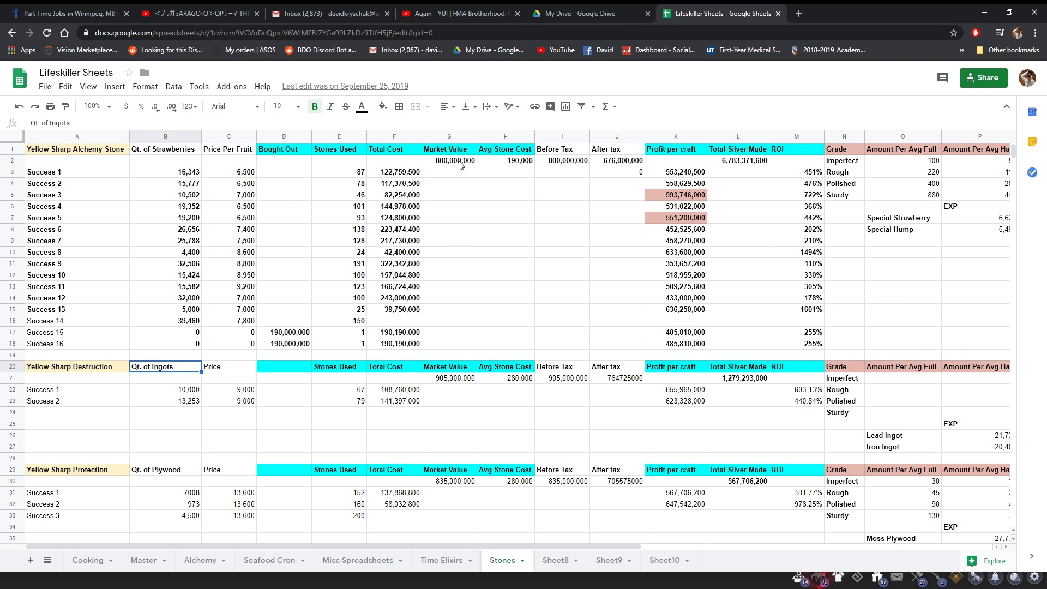
{"action": "scroll", "coordinate": [458, 285], "scroll_direction": "down", "scroll_amount": 1}
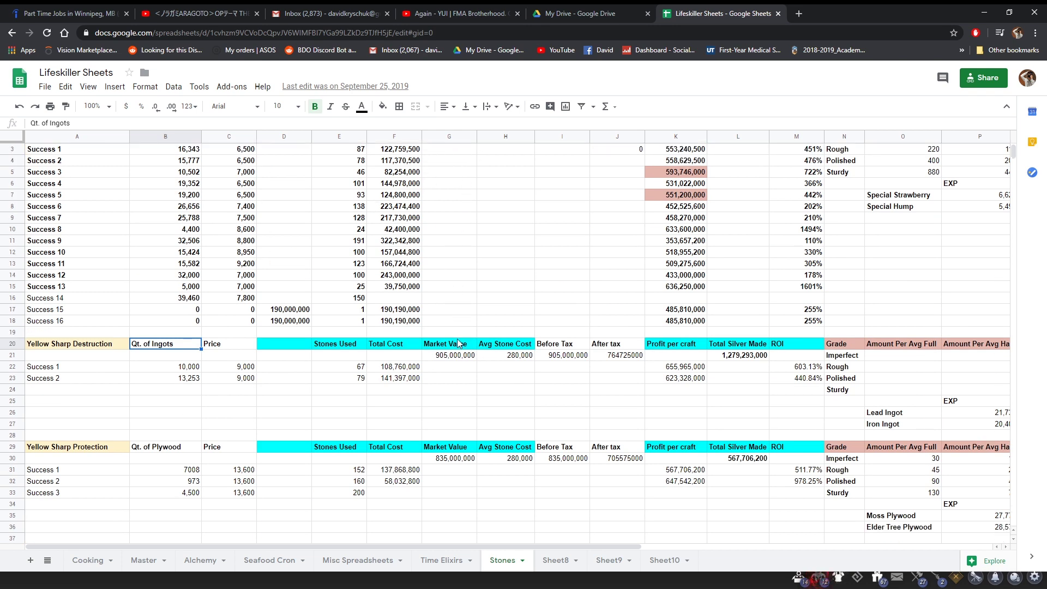
{"action": "scroll", "coordinate": [525, 364], "scroll_direction": "down", "scroll_amount": 1}
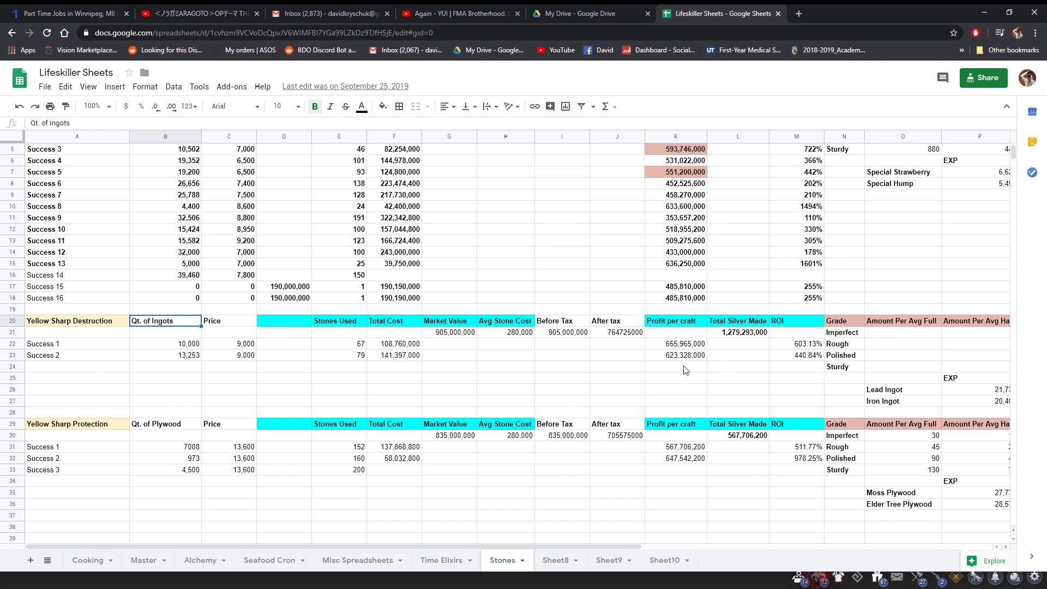
{"action": "left_click", "coordinate": [737, 332]}
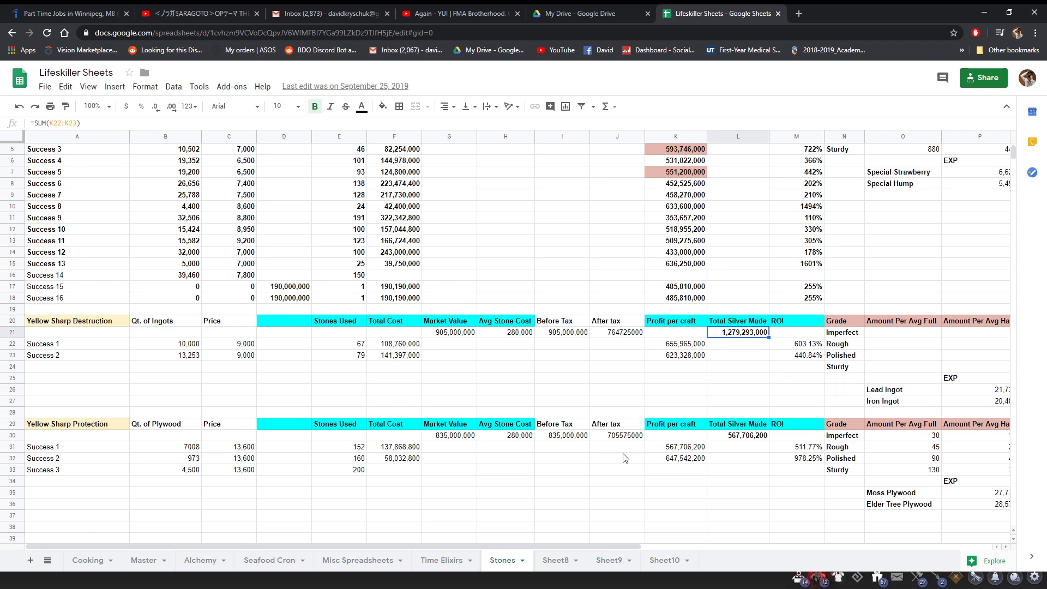
{"action": "left_click_drag", "start_coordinate": [473, 545], "coordinate": [620, 542]}
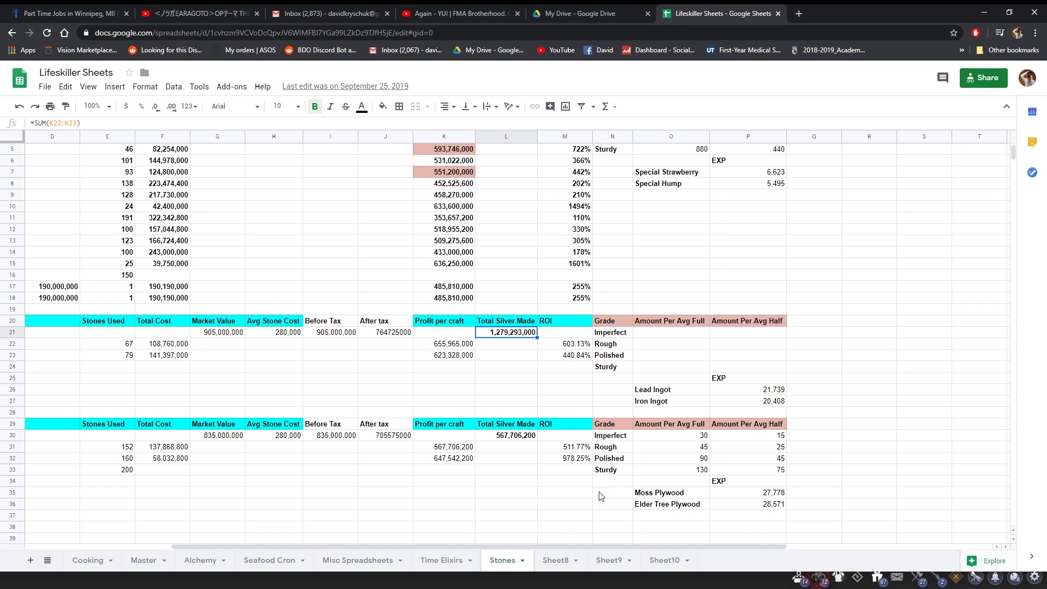
{"action": "left_click_drag", "start_coordinate": [581, 545], "coordinate": [446, 546]}
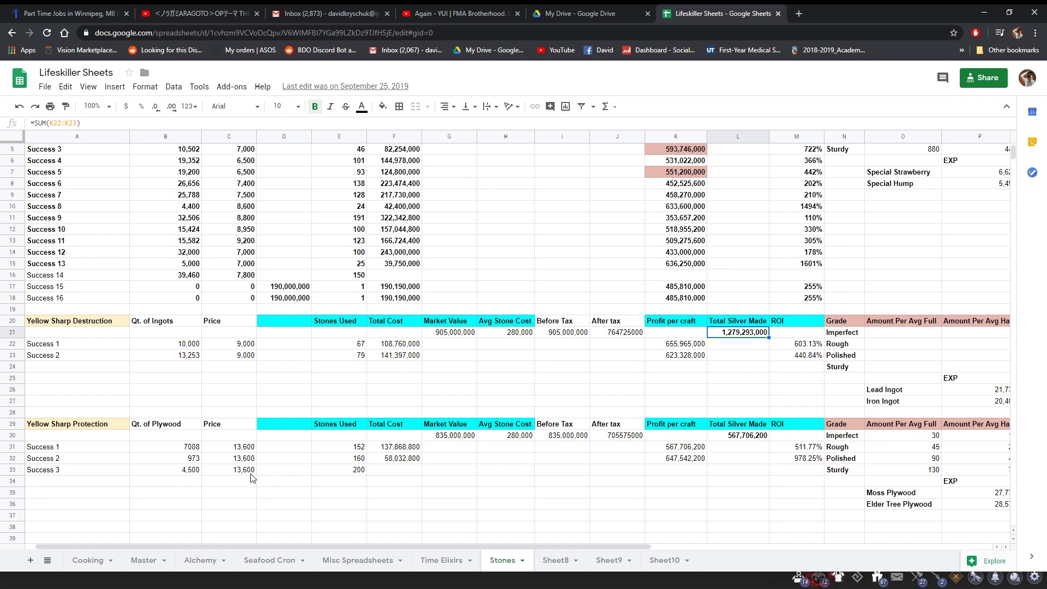
Calculate the Total Cost of Success 3 in the Yellow Sharp Protection table with the formula =B33*C33+E33*H30.
{"action": "left_click", "coordinate": [397, 479]}
{"action": "double_click", "coordinate": [406, 471]}
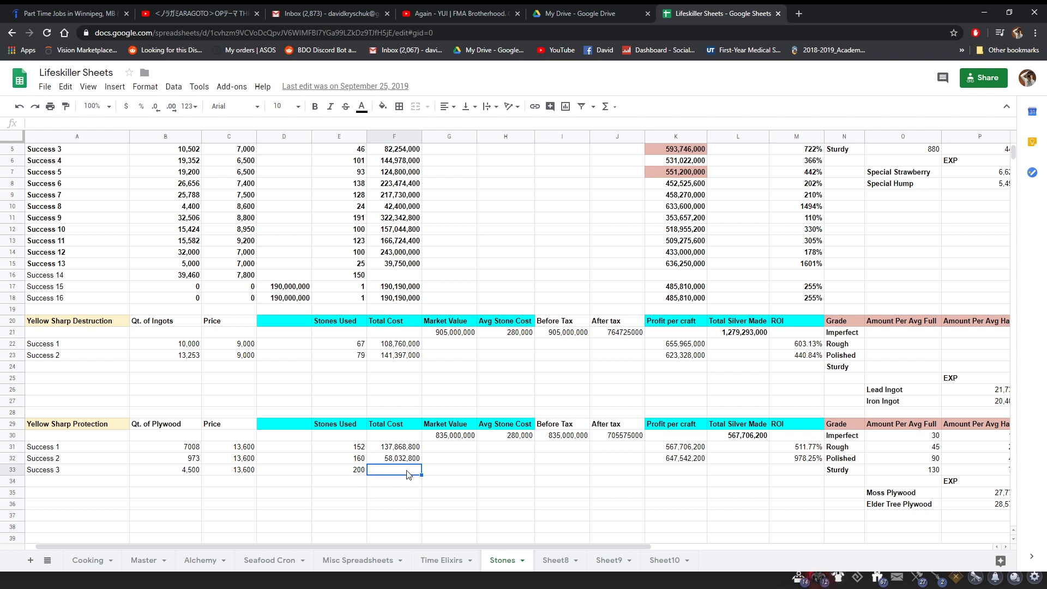
{"action": "type", "text": "="}
{"action": "left_click", "coordinate": [198, 472]}
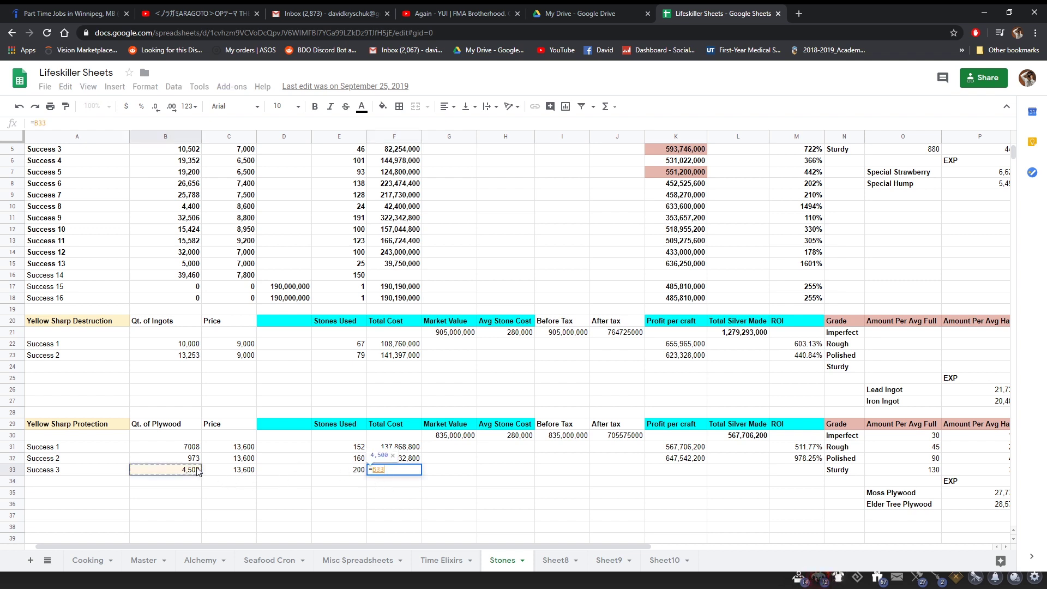
{"action": "type", "text": "*"}
{"action": "left_click", "coordinate": [234, 472]}
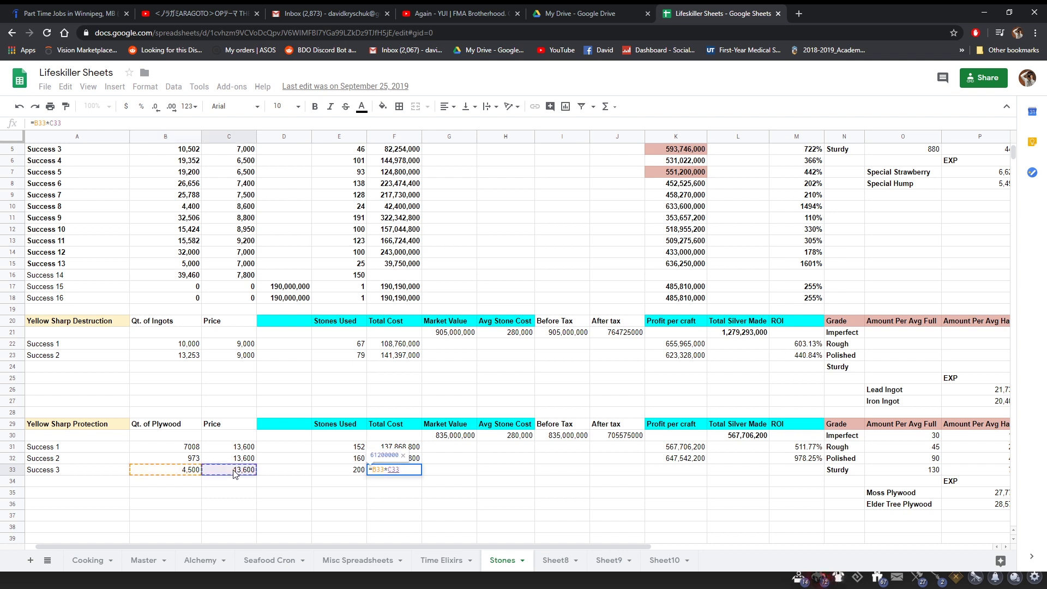
{"action": "type", "text": "+"}
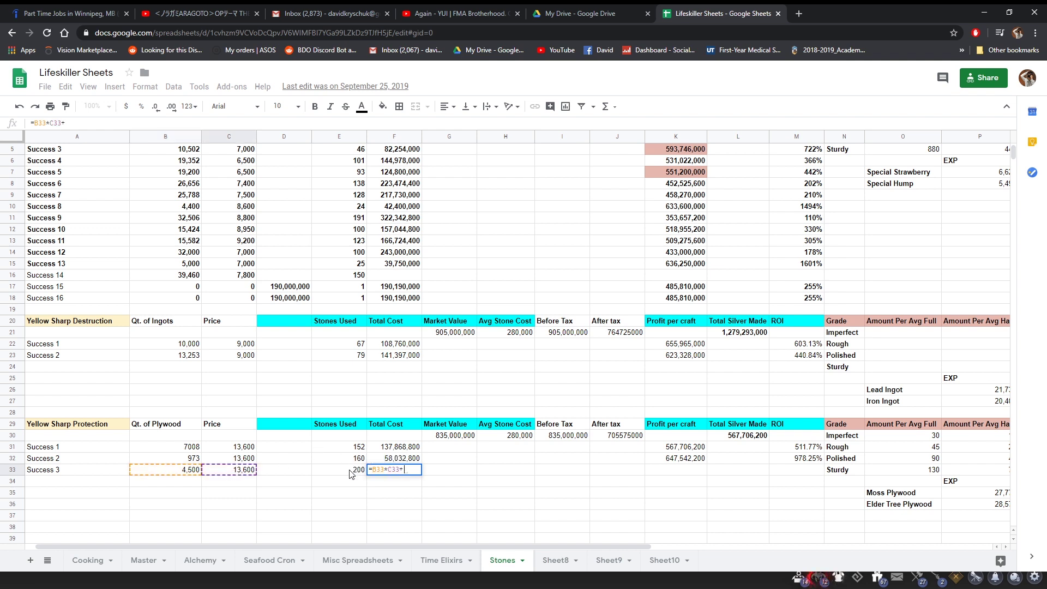
{"action": "left_click", "coordinate": [351, 472]}
{"action": "type", "text": "*"}
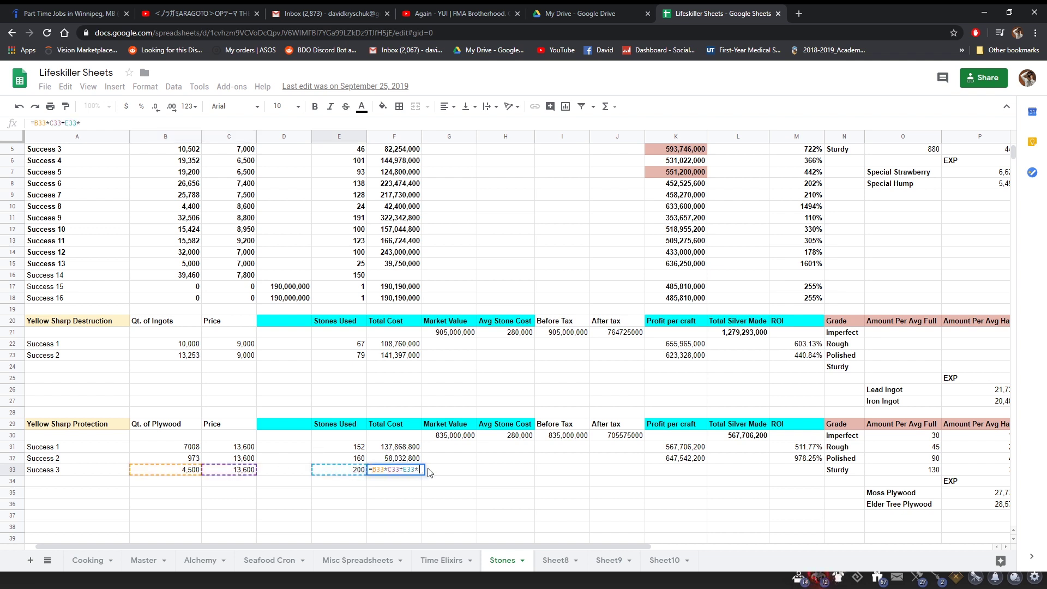
{"action": "left_click", "coordinate": [505, 440]}
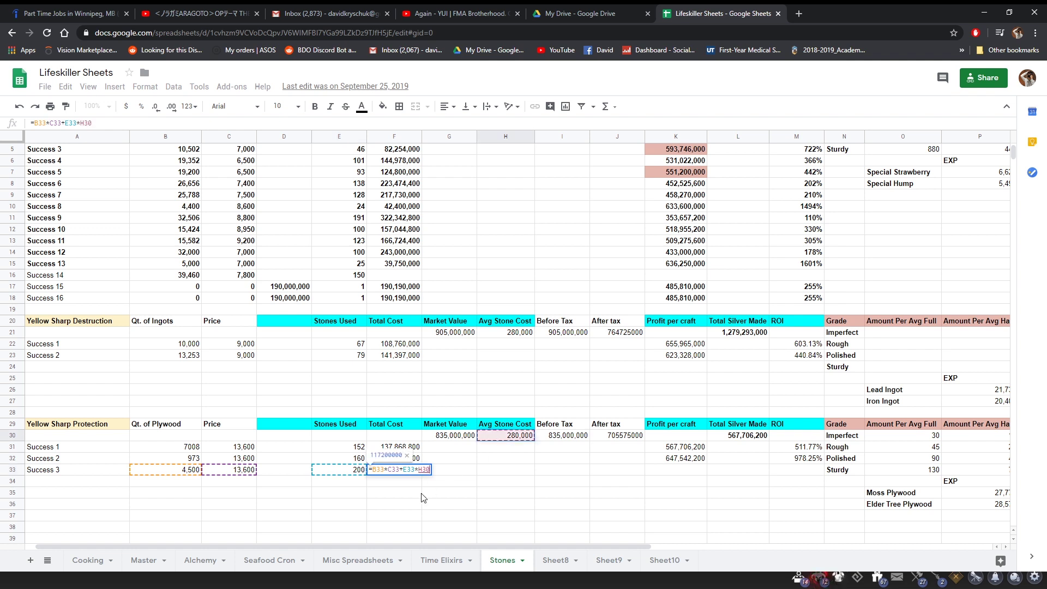
{"action": "key", "text": "Return"}
Format the Total Cost of Success 3 for Yellow Sharp Protection as a number without decimal places.
{"action": "left_click", "coordinate": [406, 472]}
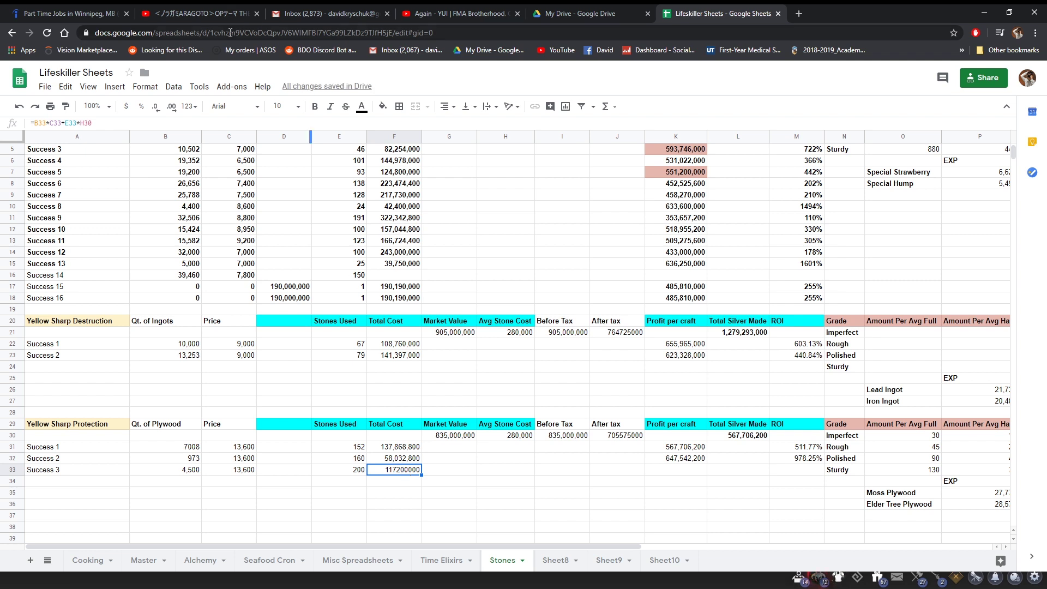
{"action": "left_click", "coordinate": [195, 107]}
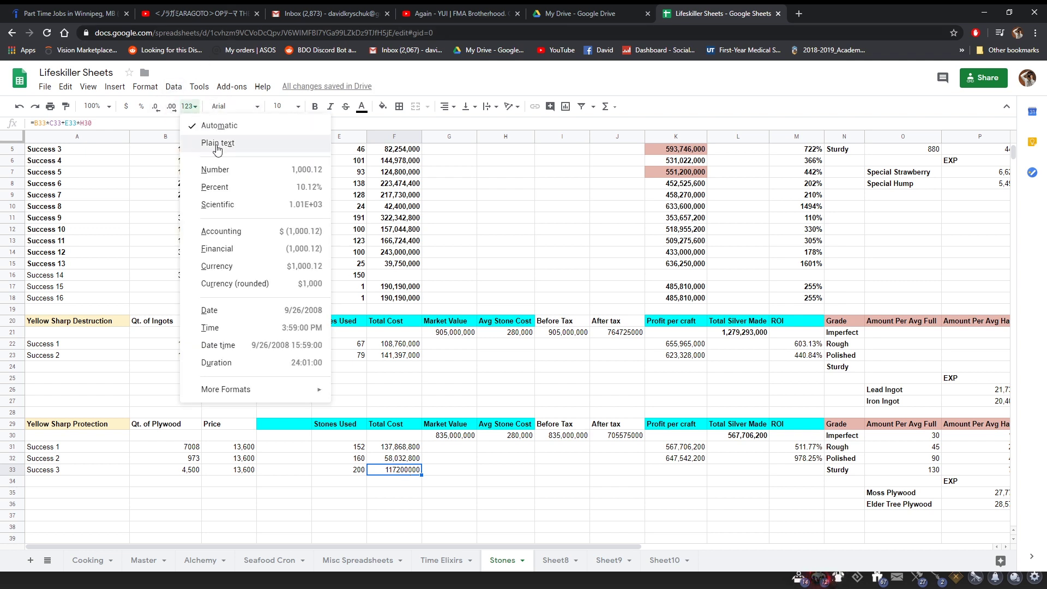
{"action": "left_click", "coordinate": [248, 170]}
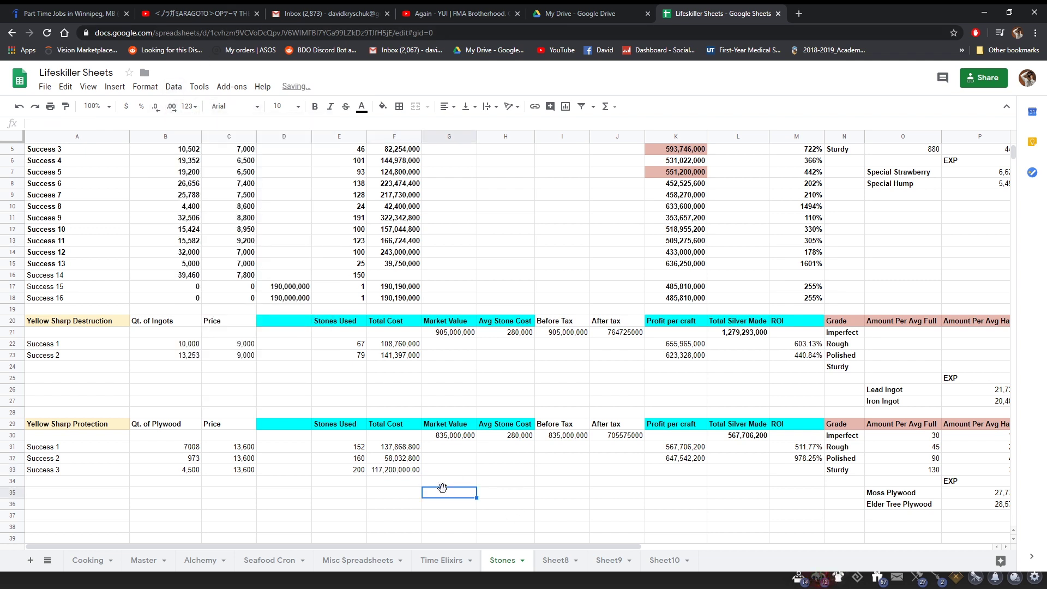
{"action": "left_click", "coordinate": [156, 107]}
{"action": "left_click", "coordinate": [156, 107]}
Calculate the Yellow Sharp Protection Success 3 profit per craft as the After tax value minus its Total Cost, =J30-F33.
{"action": "double_click", "coordinate": [672, 473]}
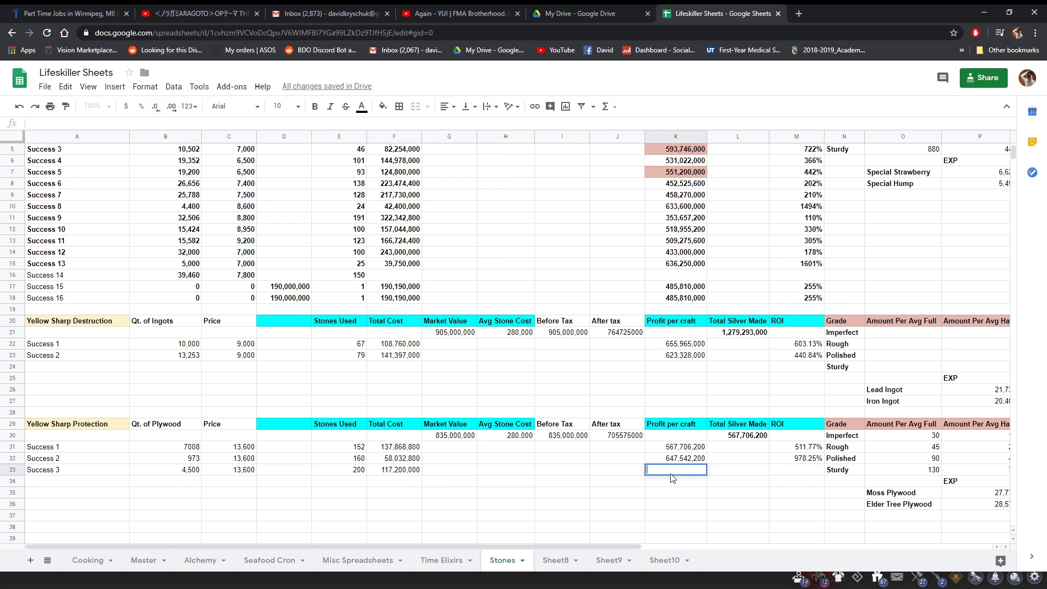
{"action": "type", "text": "="}
{"action": "left_click", "coordinate": [633, 440]}
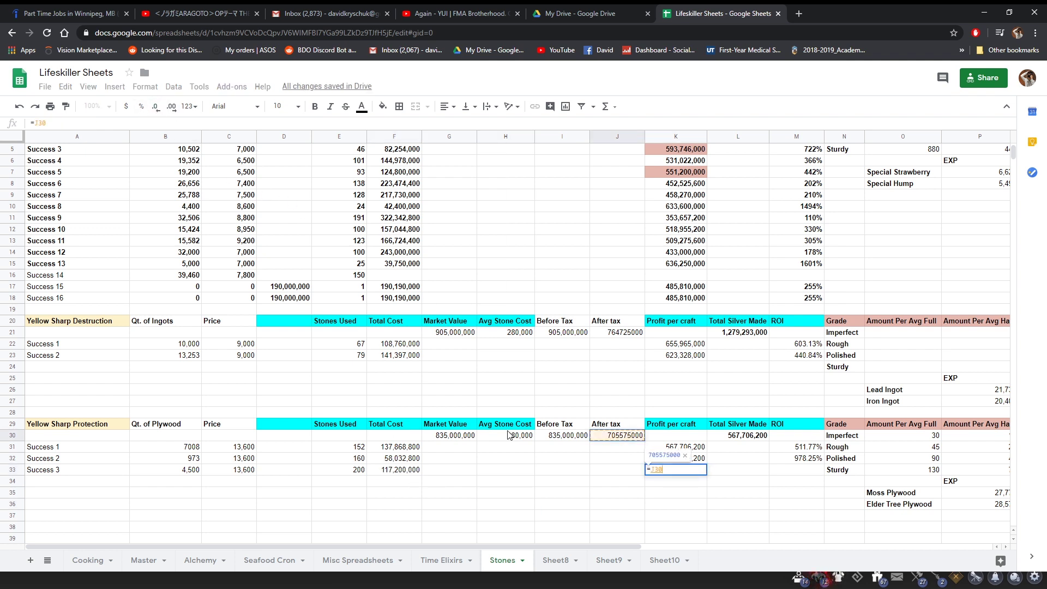
{"action": "type", "text": "-"}
{"action": "left_click", "coordinate": [400, 473]}
{"action": "key", "text": "Return"}
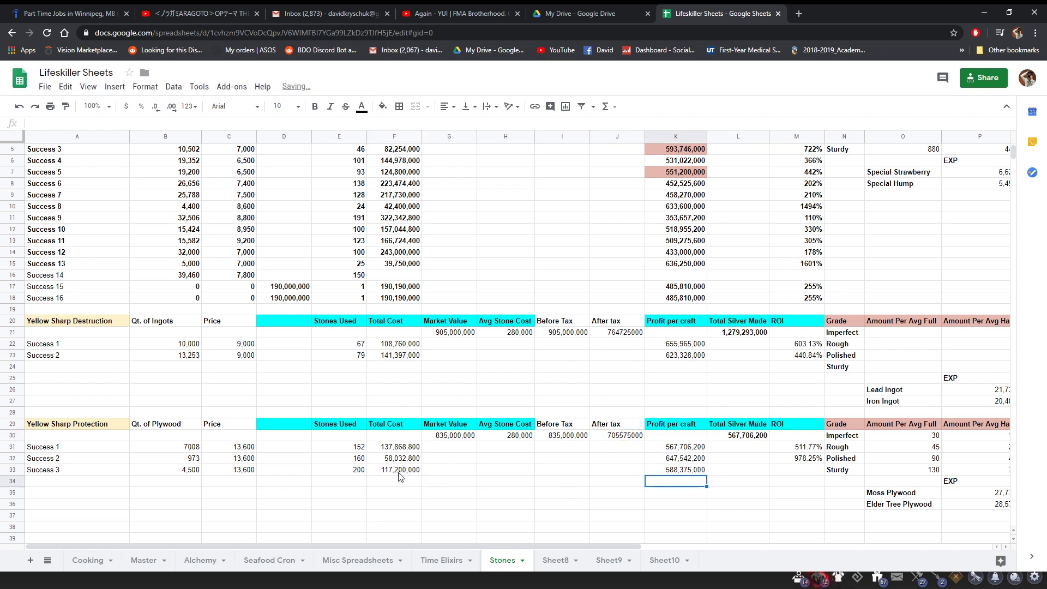
{"action": "left_click", "coordinate": [700, 472]}
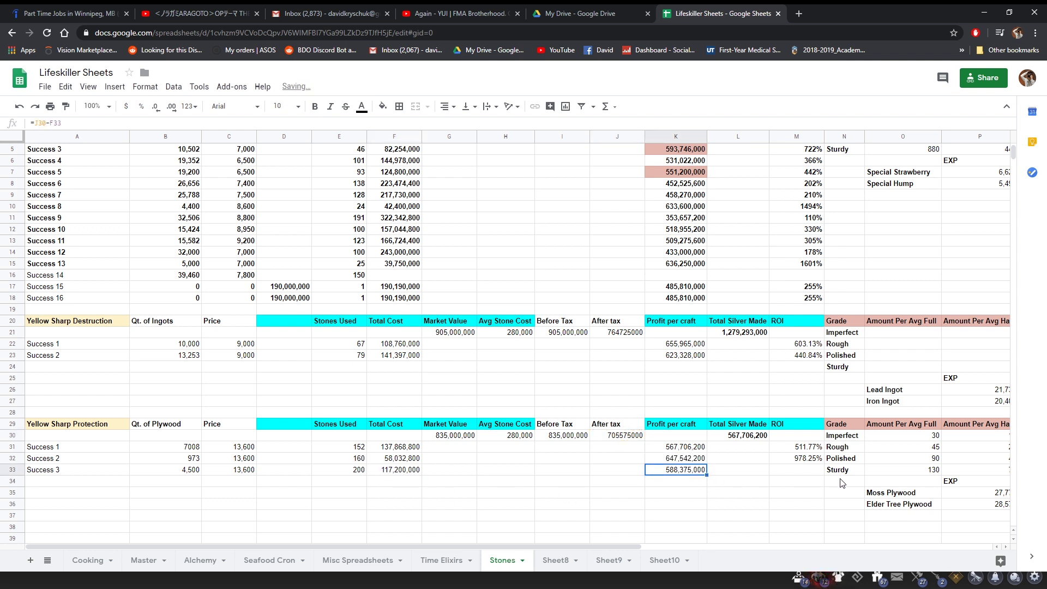
Calculate the ROI of Yellow Sharp Protection Success 3 by dividing its profit per craft by its Total Cost, =K33/F33.
{"action": "left_click", "coordinate": [801, 476]}
{"action": "scroll", "coordinate": [802, 431], "scroll_direction": "down", "scroll_amount": 1}
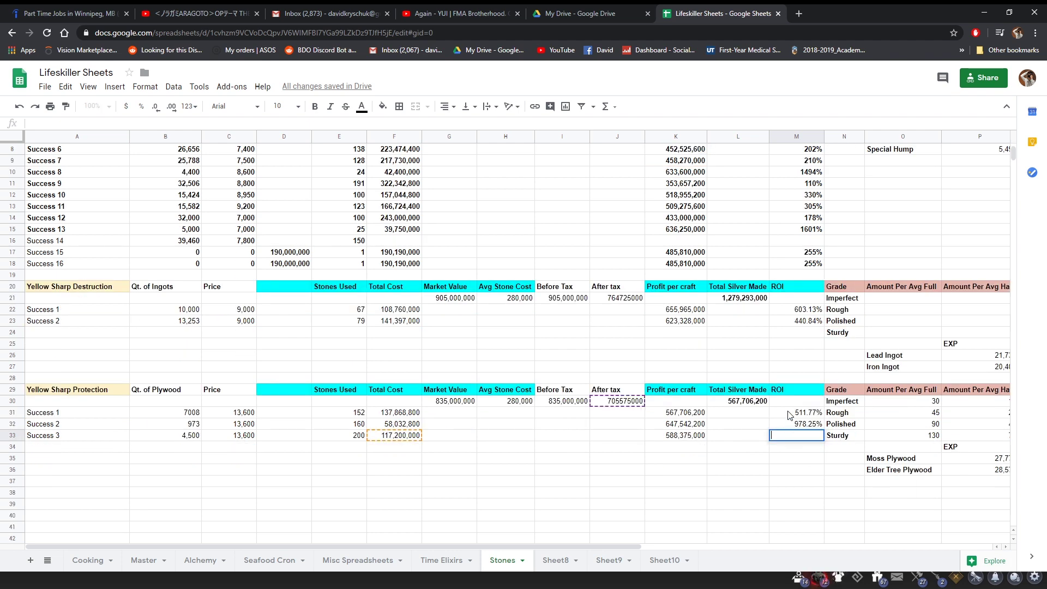
{"action": "type", "text": "="}
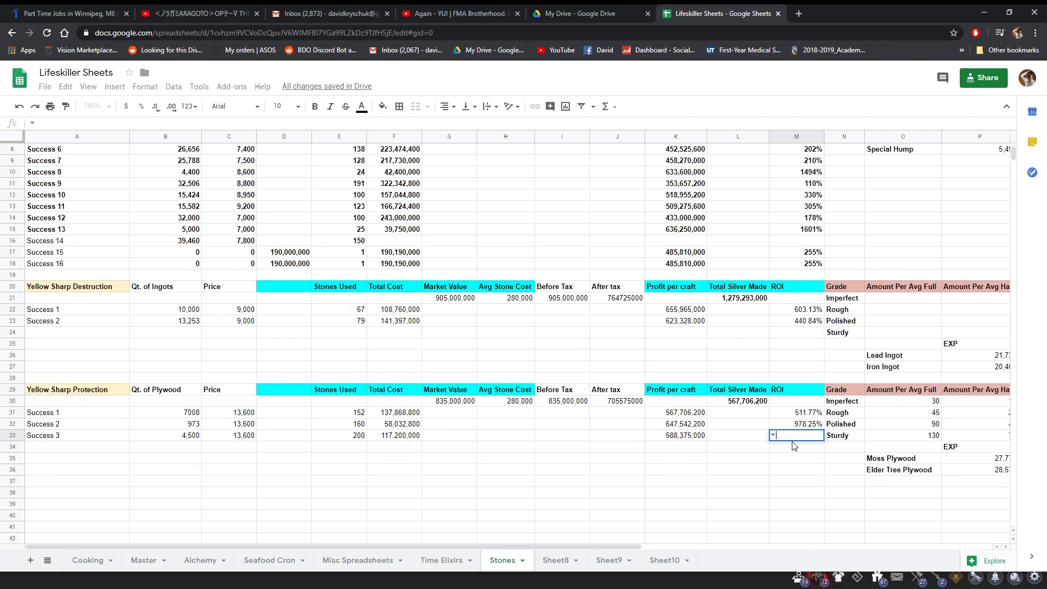
{"action": "left_click", "coordinate": [692, 440]}
{"action": "type", "text": "/"}
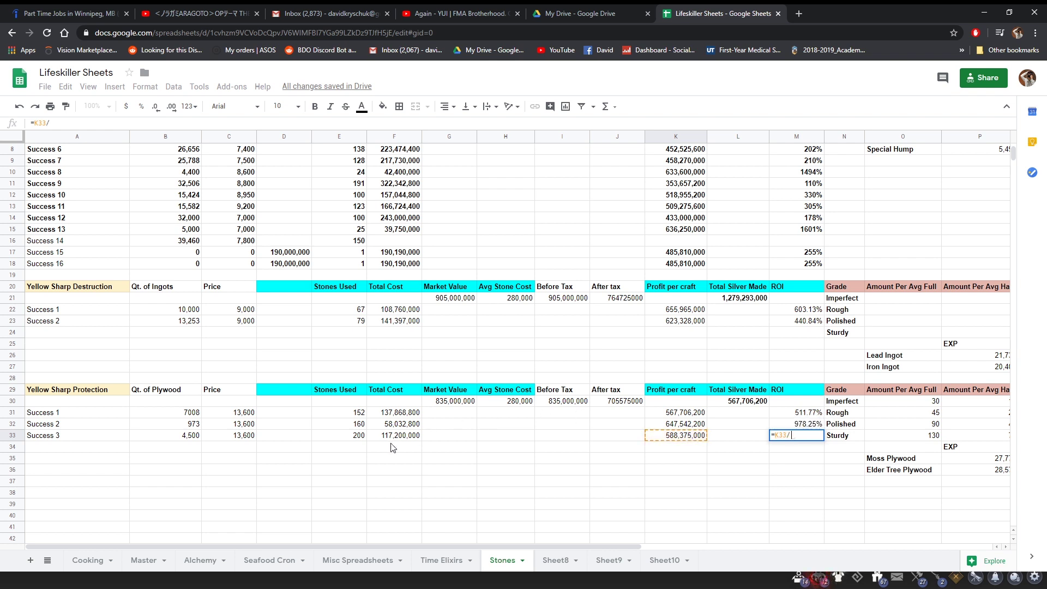
{"action": "left_click", "coordinate": [393, 438]}
{"action": "key", "text": "Return"}
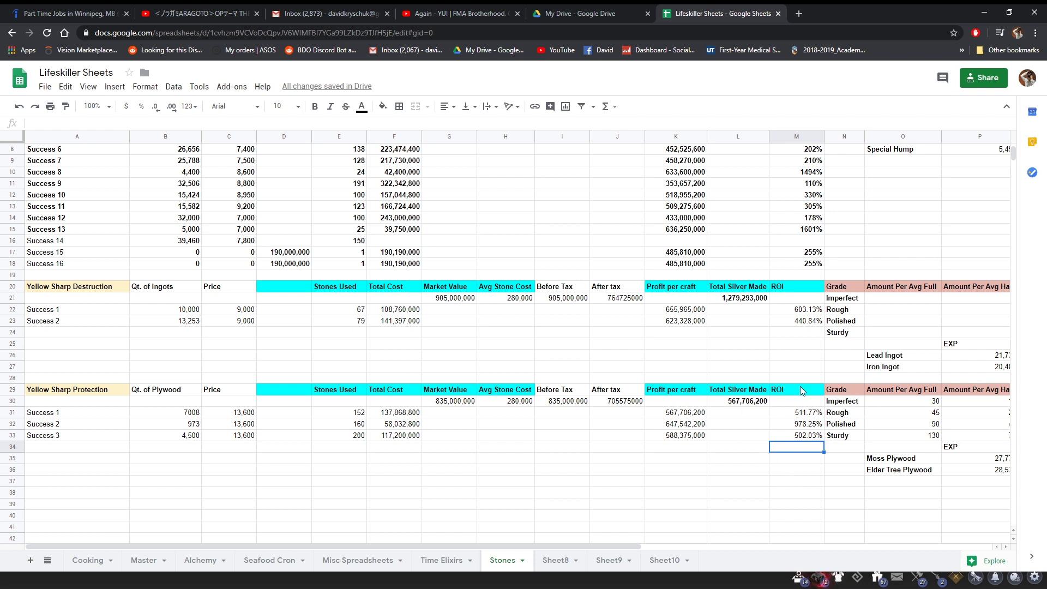
Examine the Yellow Sharp Protection grade amounts and the EXP values for Moss Plywood and Elder Tree Plywood.
{"action": "scroll", "coordinate": [684, 478], "scroll_direction": "right", "scroll_amount": 3}
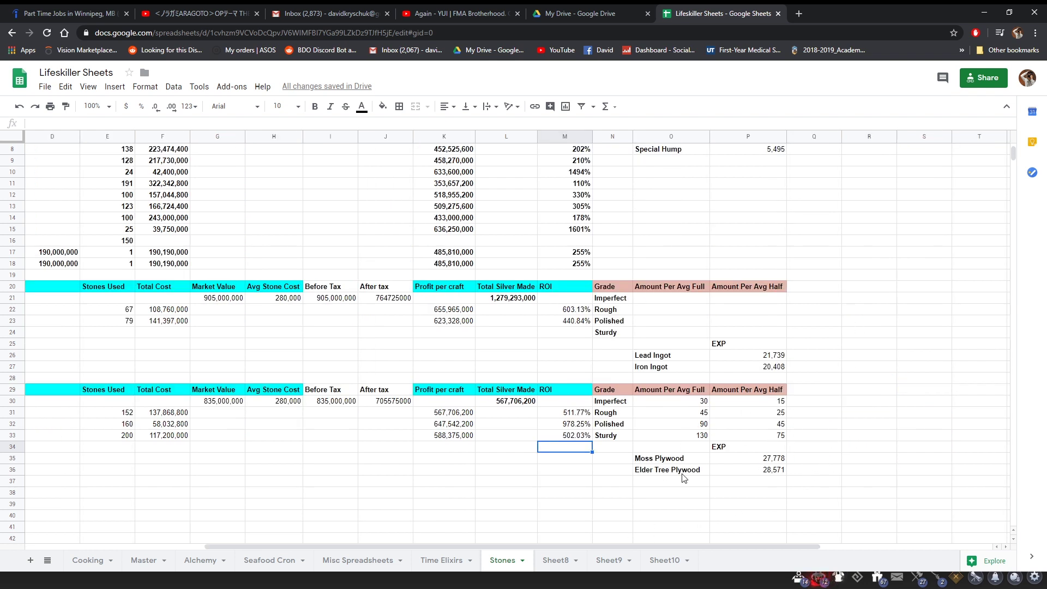
{"action": "left_click", "coordinate": [766, 476]}
{"action": "left_click", "coordinate": [731, 463]}
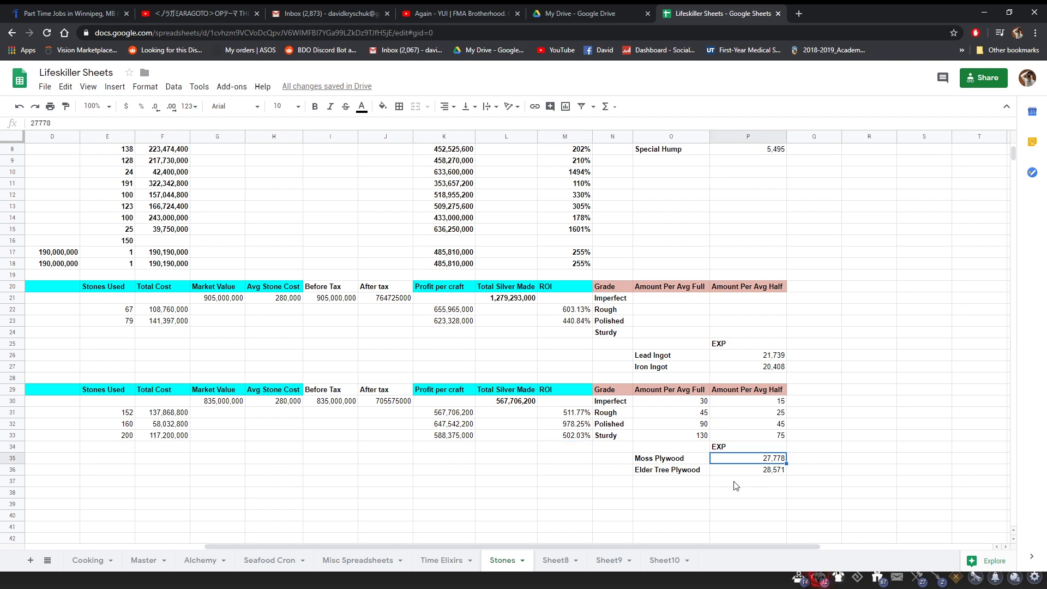
{"action": "left_click_drag", "start_coordinate": [583, 545], "coordinate": [407, 537]}
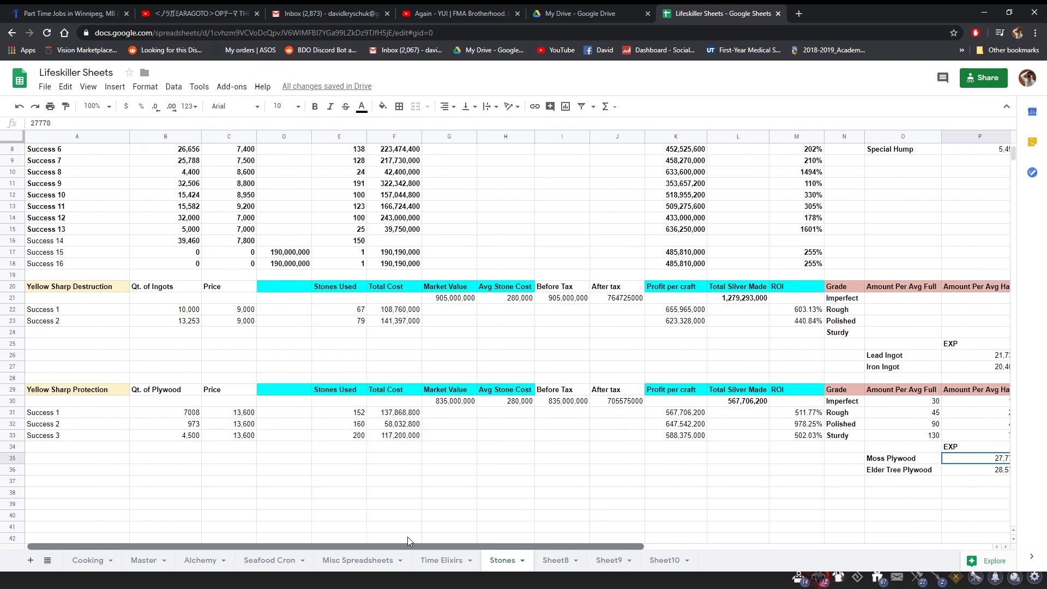
Extend the Yellow Sharp Protection Total Silver Made formula to sum the profit per craft of Successes 1 to 3, K31 to K33.
{"action": "scroll", "coordinate": [63, 409], "scroll_direction": "up", "scroll_amount": 3}
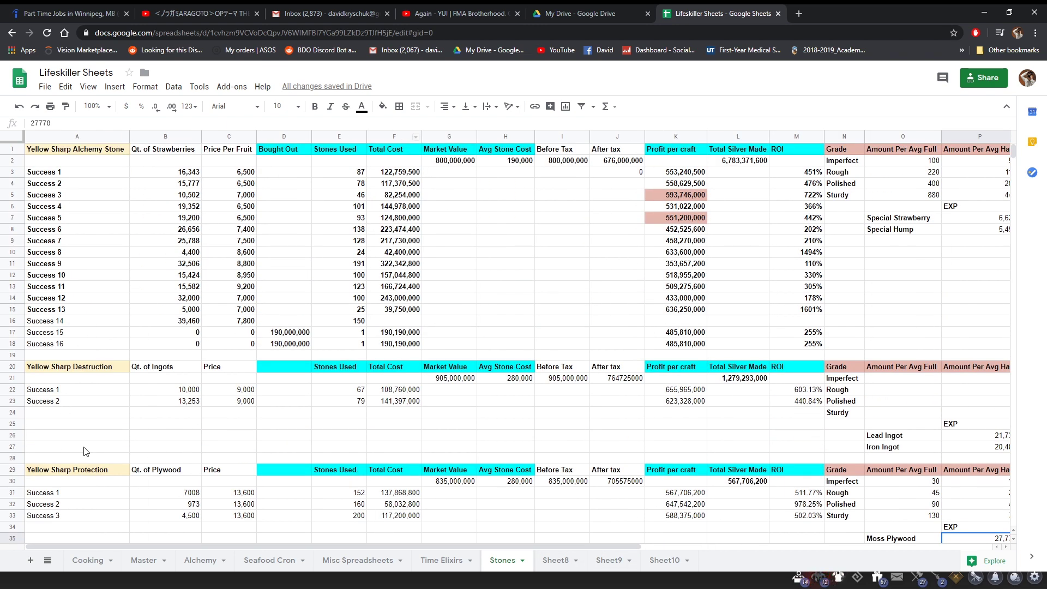
{"action": "scroll", "coordinate": [677, 468], "scroll_direction": "down", "scroll_amount": 2}
{"action": "left_click", "coordinate": [743, 425]}
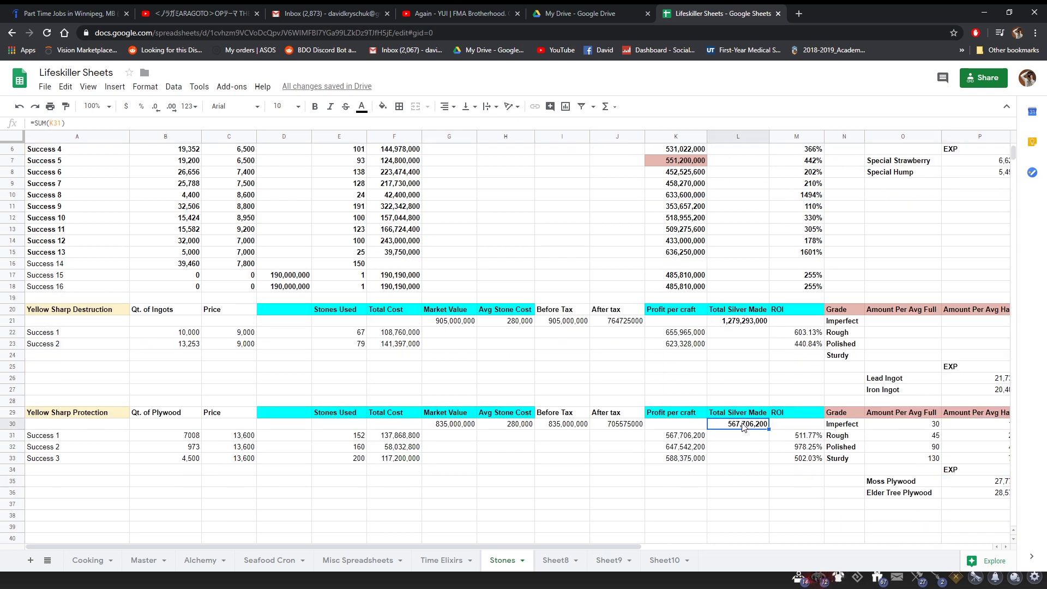
{"action": "scroll", "coordinate": [739, 414], "scroll_direction": "up", "scroll_amount": 2}
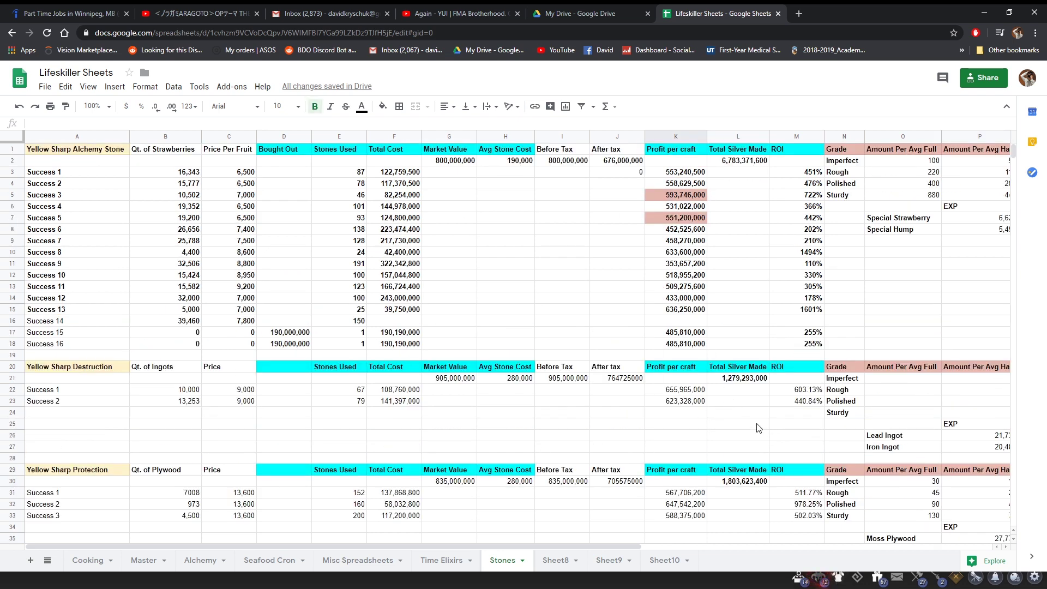
{"action": "left_click", "coordinate": [745, 425]}
{"action": "left_click", "coordinate": [729, 436]}
{"action": "left_click", "coordinate": [744, 448]}
{"action": "left_click", "coordinate": [730, 436]}
{"action": "left_click", "coordinate": [727, 424]}
{"action": "left_click", "coordinate": [724, 414]}
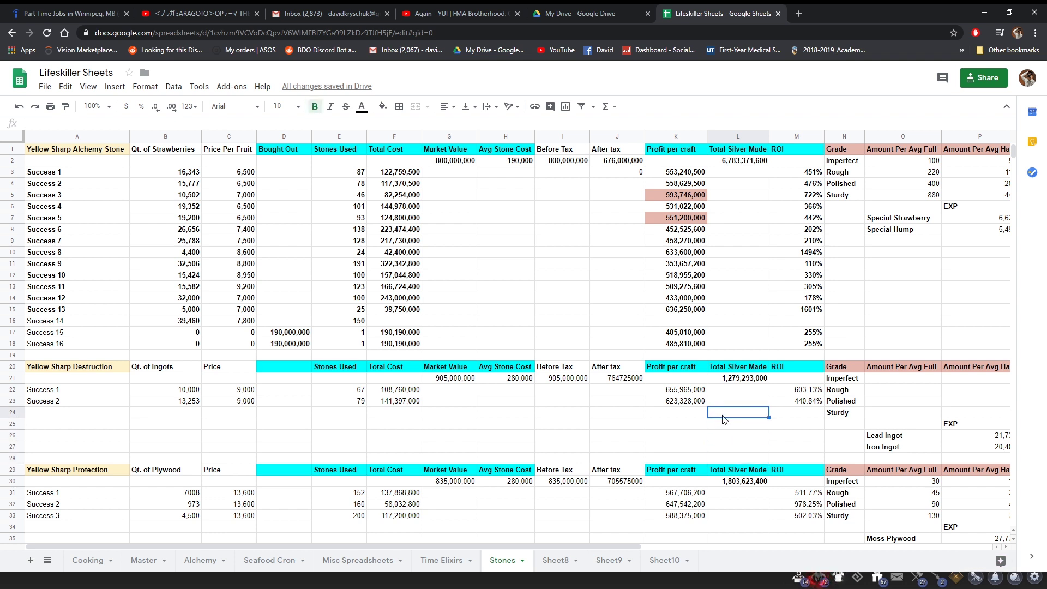
{"action": "left_click", "coordinate": [732, 426]}
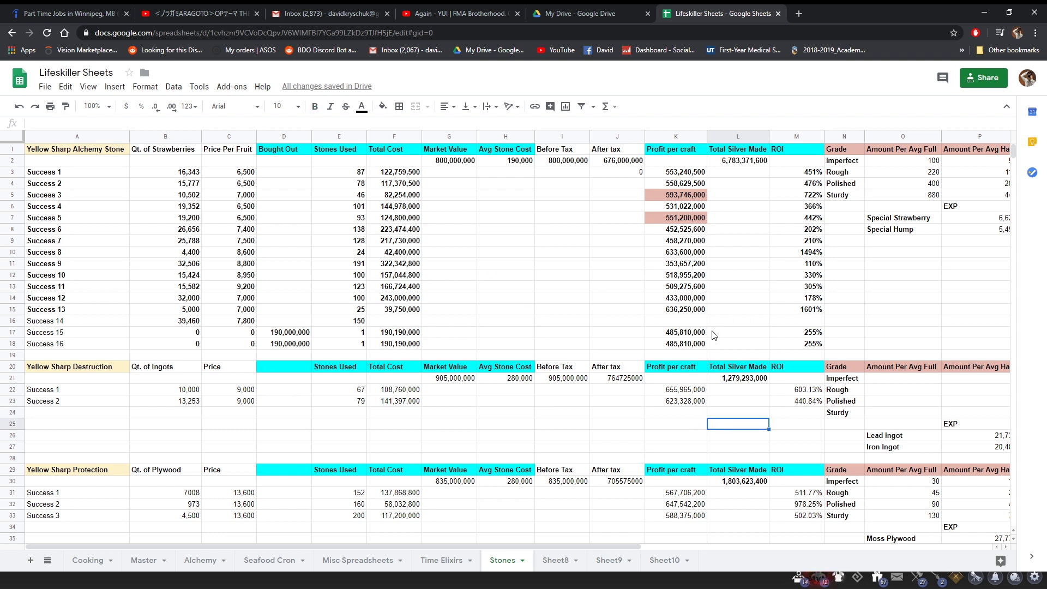
{"action": "left_click", "coordinate": [736, 312]}
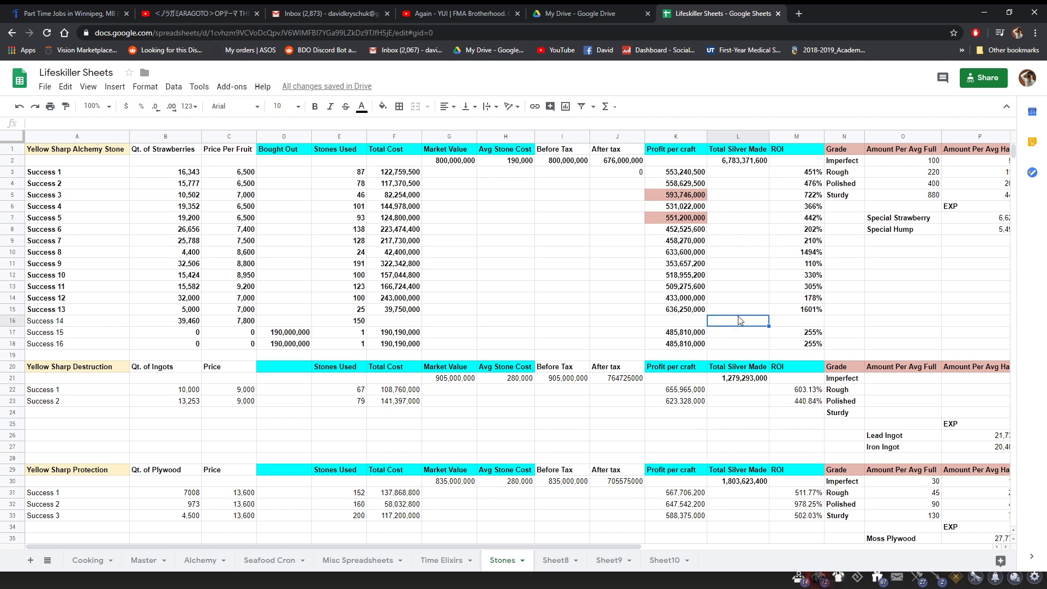
{"action": "left_click", "coordinate": [739, 302]}
{"action": "left_click", "coordinate": [743, 287]}
{"action": "left_click", "coordinate": [746, 276]}
{"action": "left_click", "coordinate": [750, 265]}
{"action": "left_click", "coordinate": [743, 252]}
{"action": "left_click", "coordinate": [745, 240]}
{"action": "left_click", "coordinate": [740, 230]}
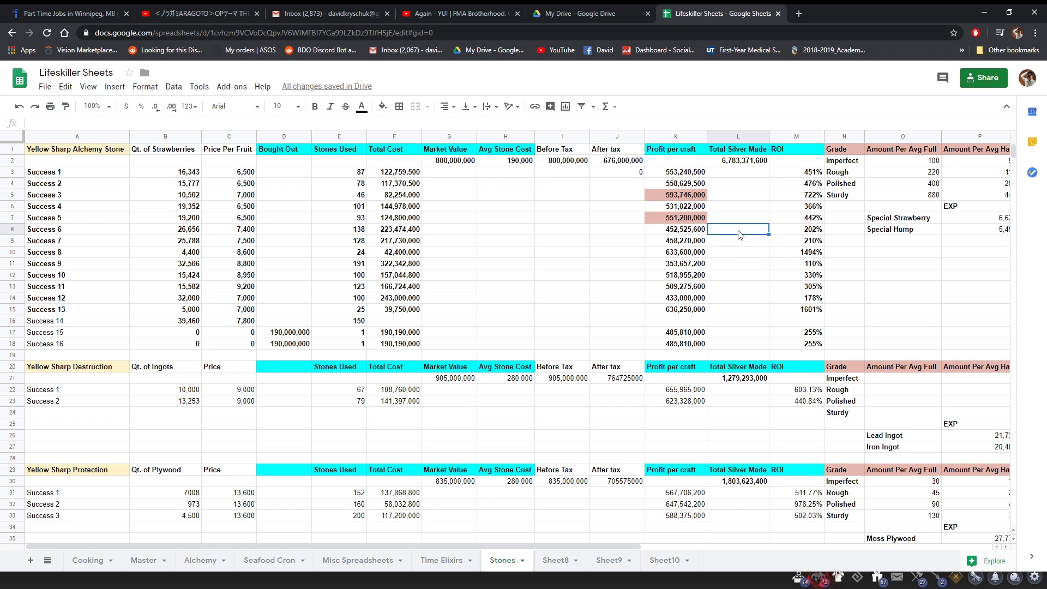
{"action": "left_click", "coordinate": [740, 220]}
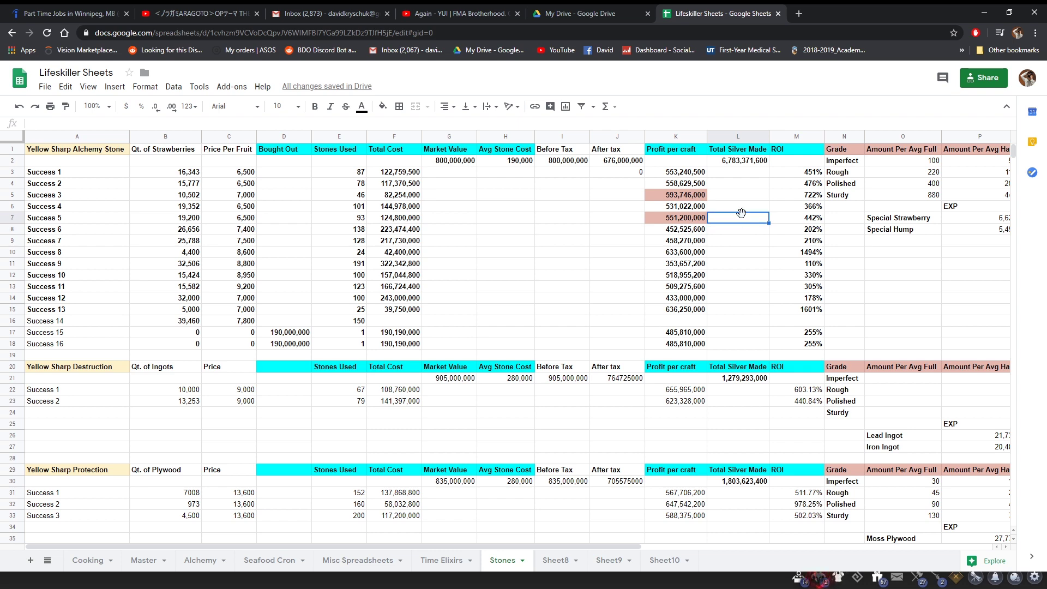
Read the enhancement note about the Master 11 alchemy level and the two hypotheses above the attempts table.
{"action": "scroll", "coordinate": [741, 213], "scroll_direction": "down", "scroll_amount": 8}
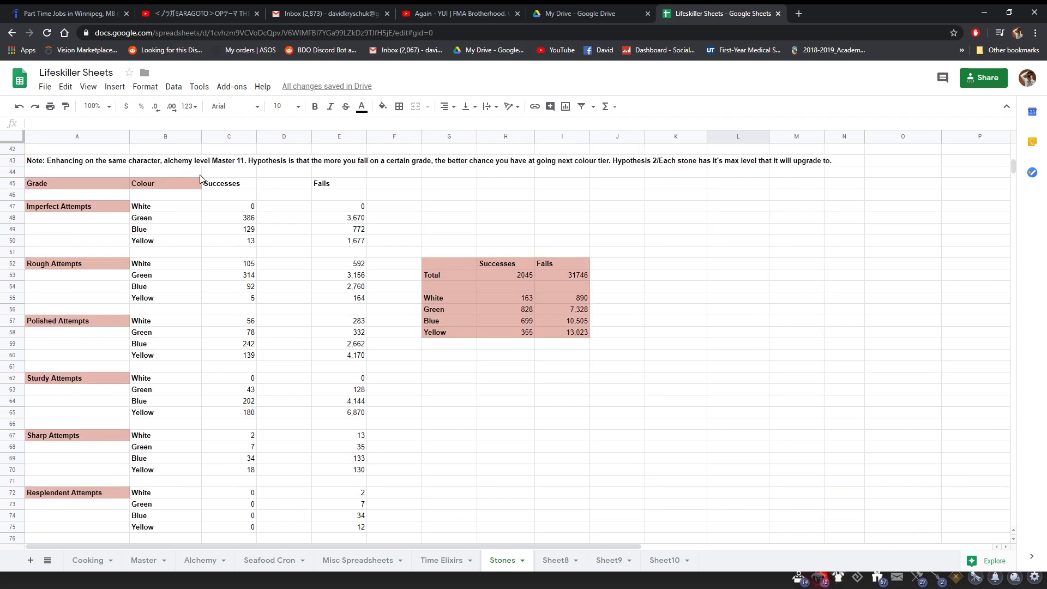
{"action": "left_click", "coordinate": [229, 172]}
{"action": "left_click", "coordinate": [272, 173]}
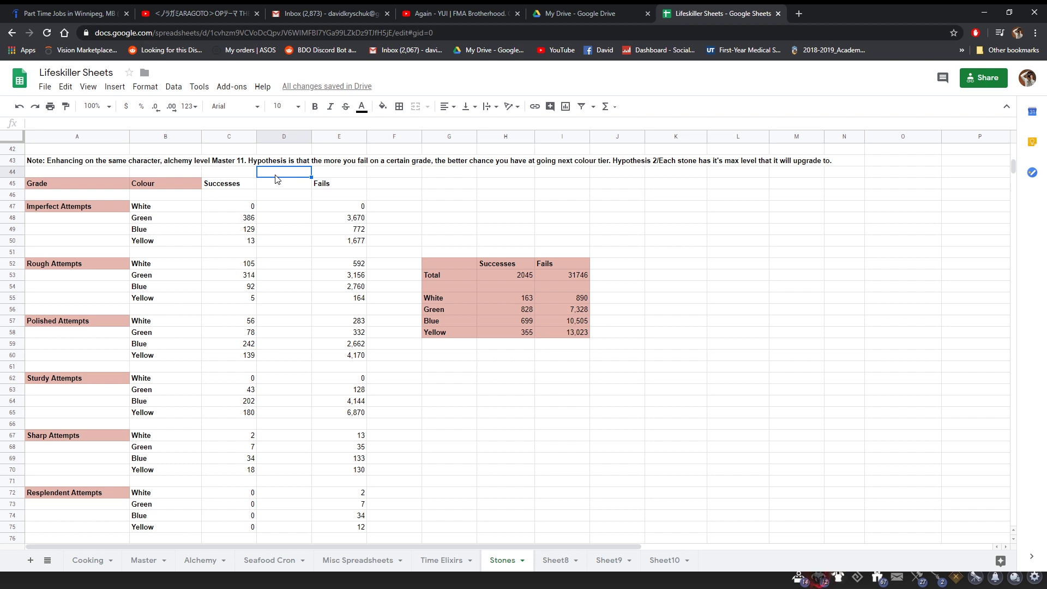
{"action": "left_click", "coordinate": [190, 162]}
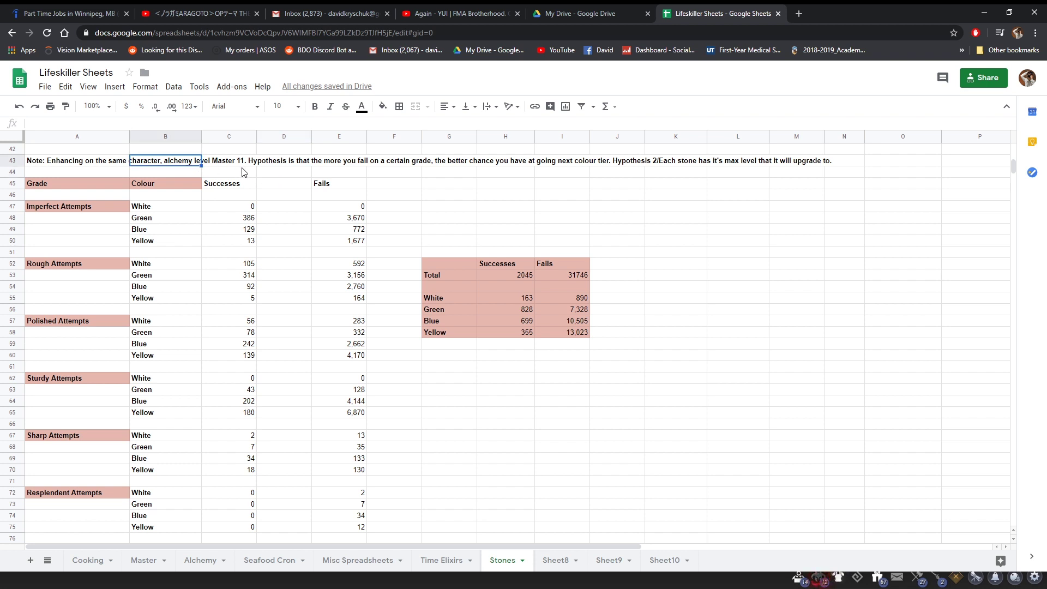
{"action": "left_click", "coordinate": [243, 172]}
{"action": "left_click", "coordinate": [216, 164]}
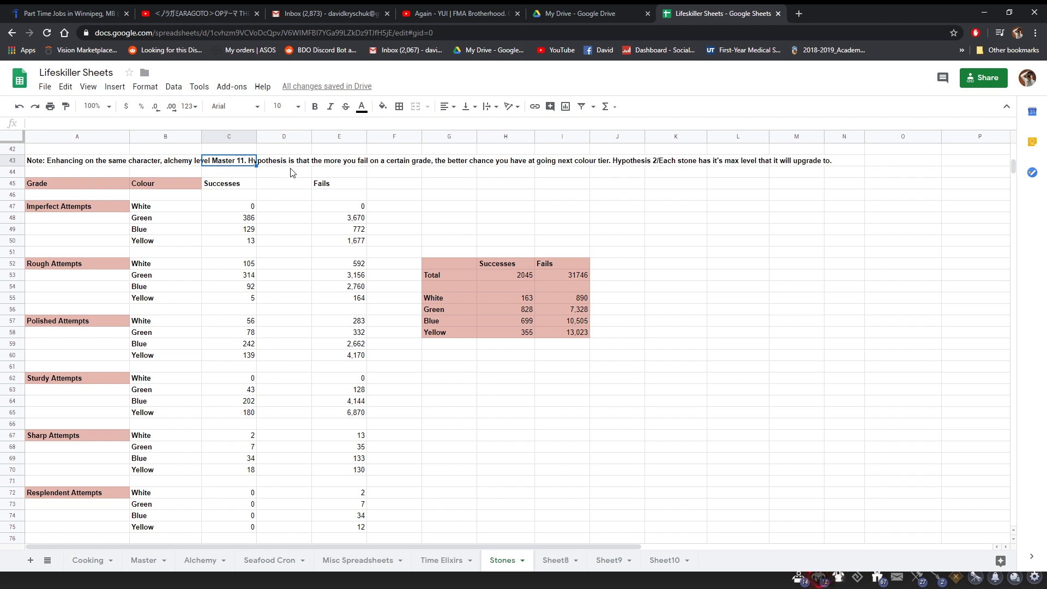
{"action": "left_click", "coordinate": [463, 163]}
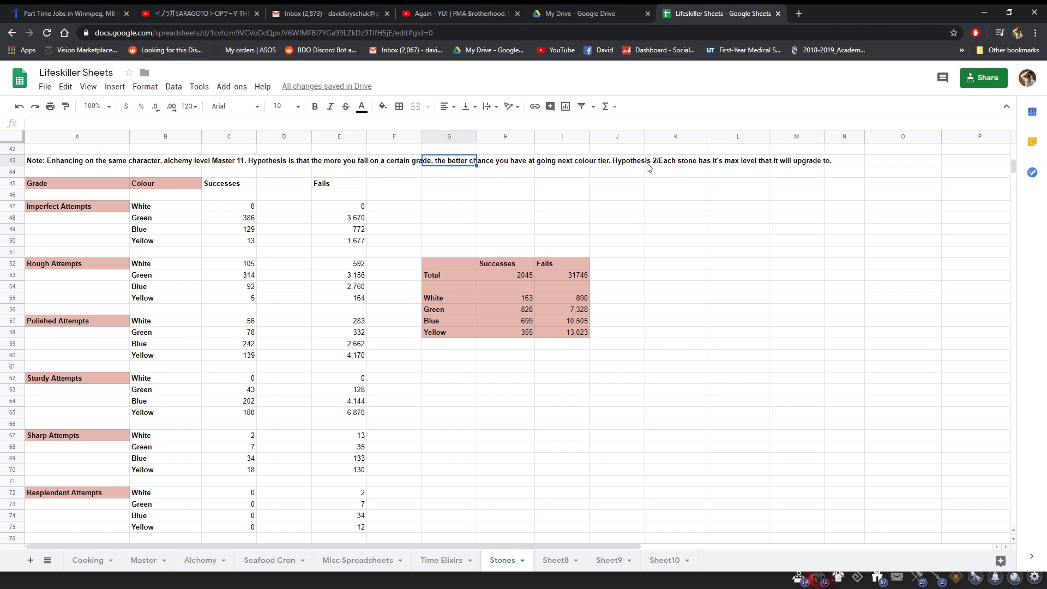
{"action": "left_click", "coordinate": [678, 167]}
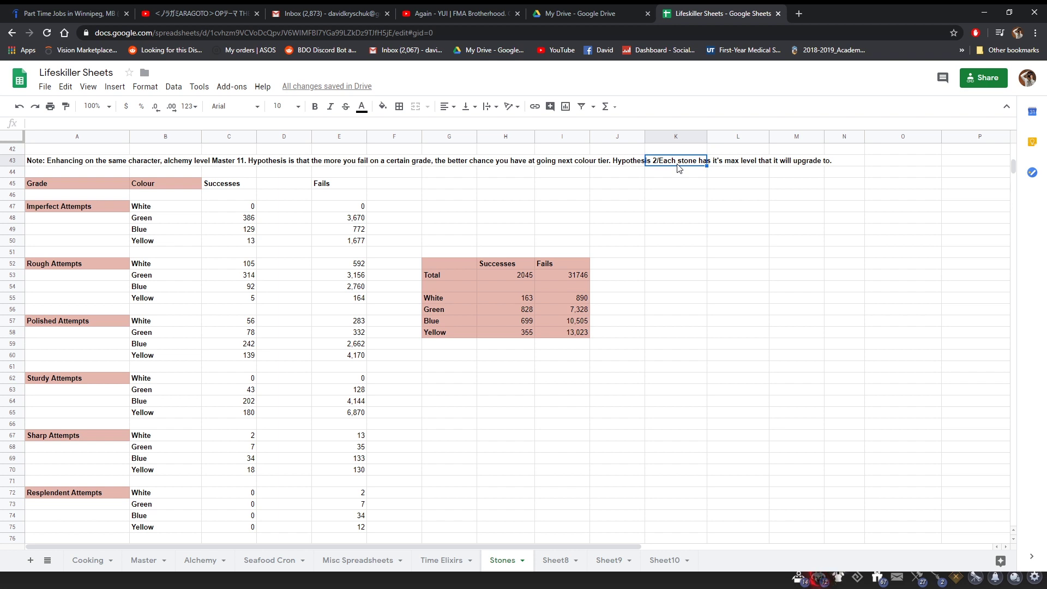
{"action": "left_click", "coordinate": [350, 164]}
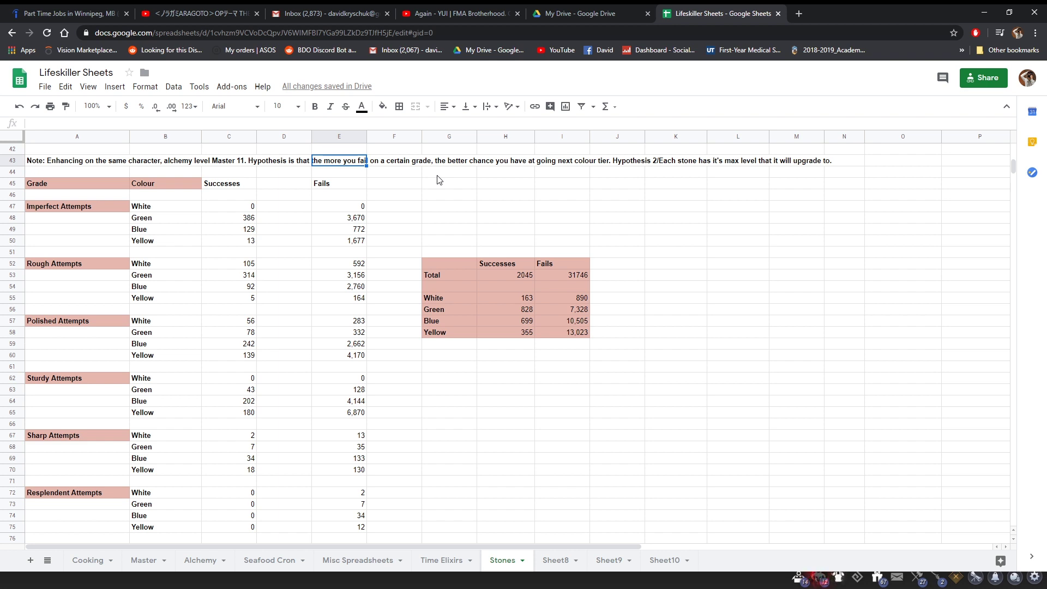
Examine the total successes and total fails in the summary table beside the attempts.
{"action": "left_click", "coordinate": [521, 275]}
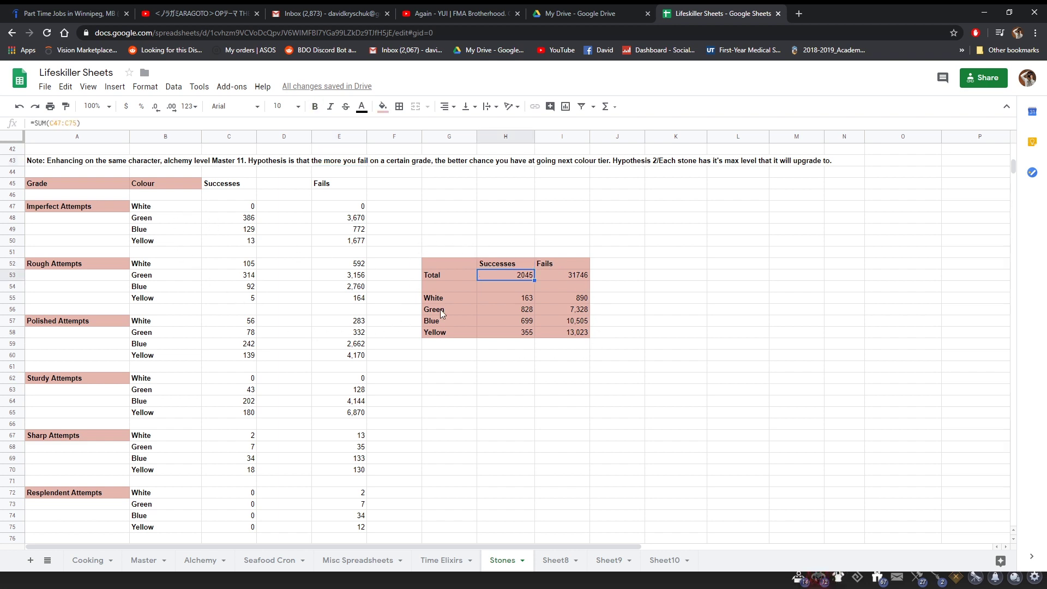
{"action": "left_click", "coordinate": [580, 274]}
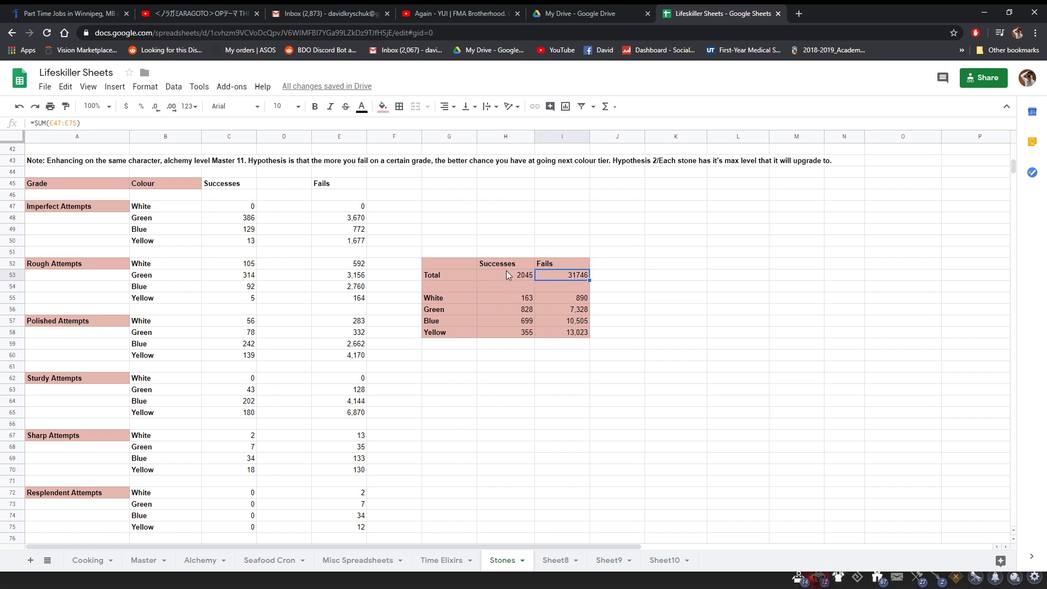
{"action": "key", "text": "Right"}
{"action": "key", "text": "Down"}
{"action": "key", "text": "Down"}
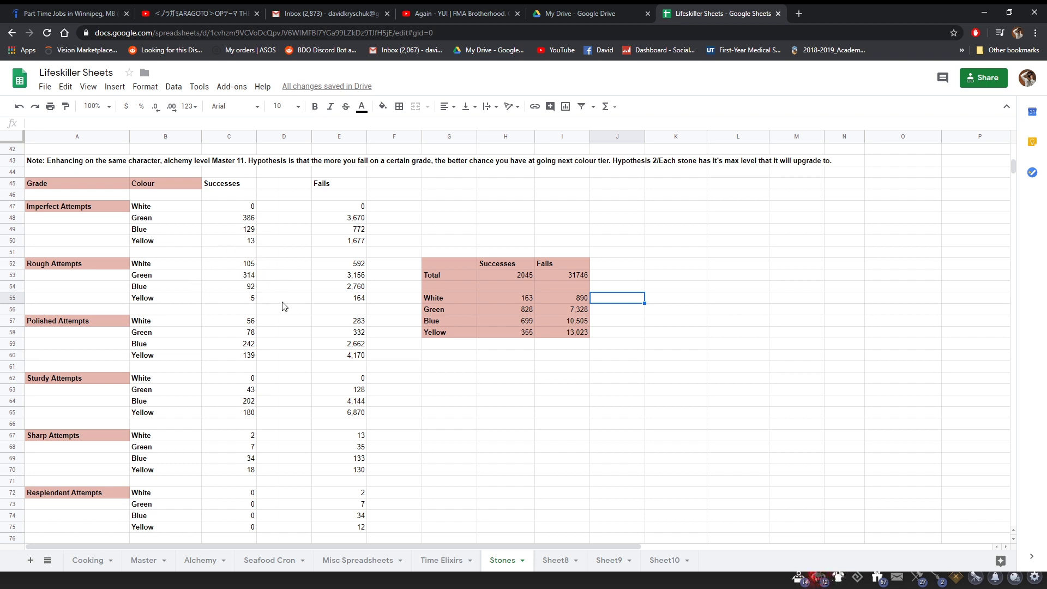
Compare the Yellow successes and fails for the Polished, Sturdy and Sharp attempts, and switch to the Black Desert Online game.
{"action": "left_click", "coordinate": [289, 367]}
{"action": "left_click", "coordinate": [343, 356]}
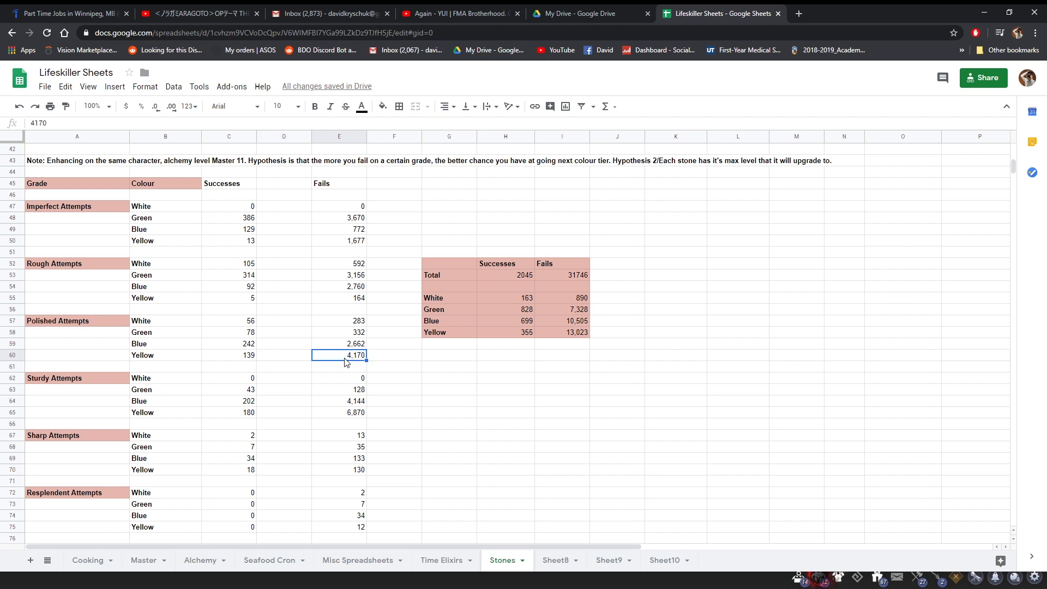
{"action": "left_click", "coordinate": [244, 361]}
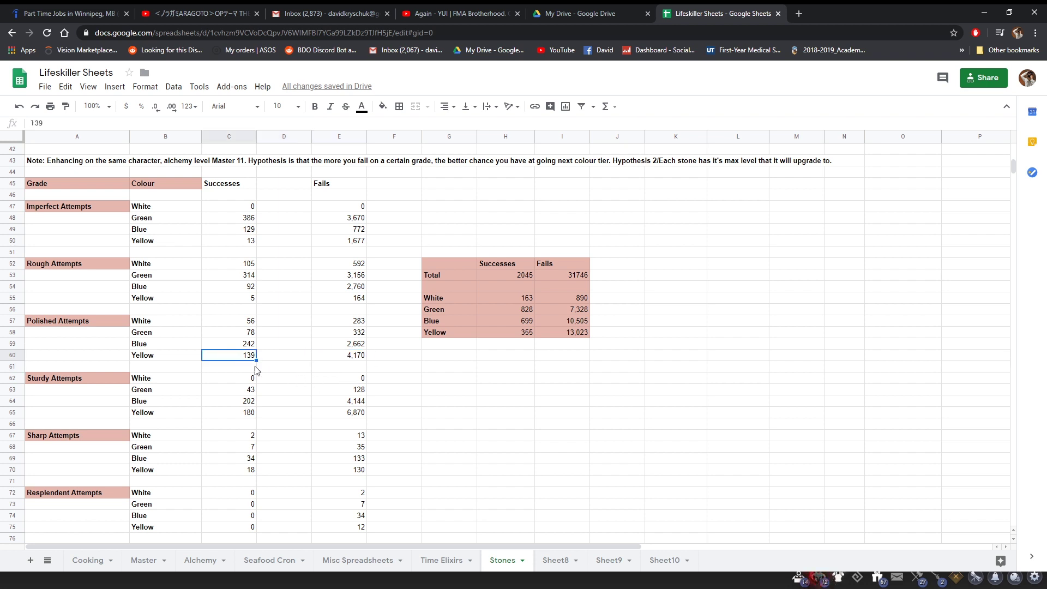
{"action": "left_click", "coordinate": [358, 414]}
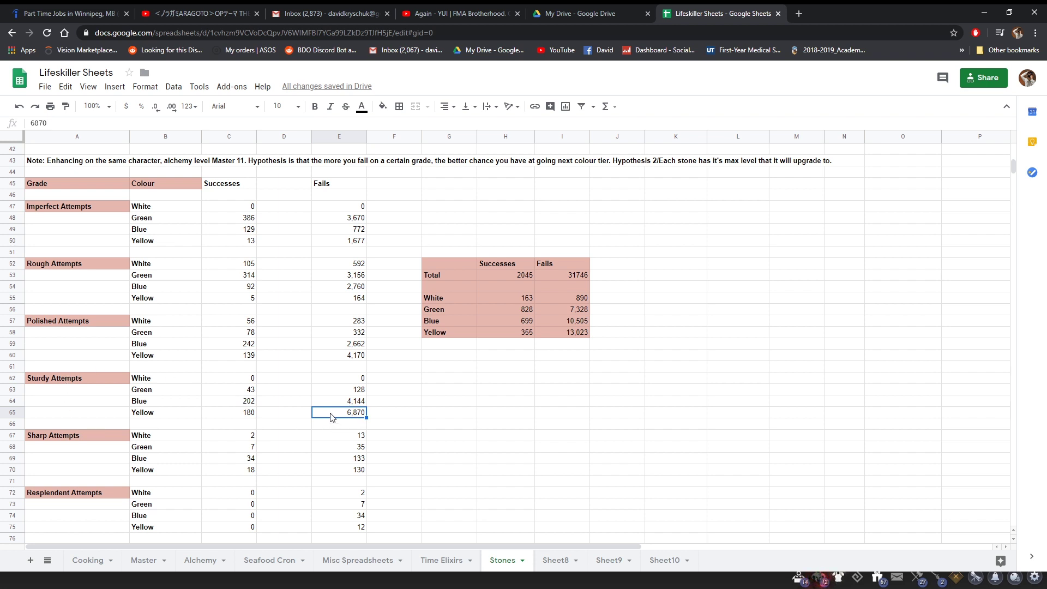
{"action": "left_click", "coordinate": [249, 416]}
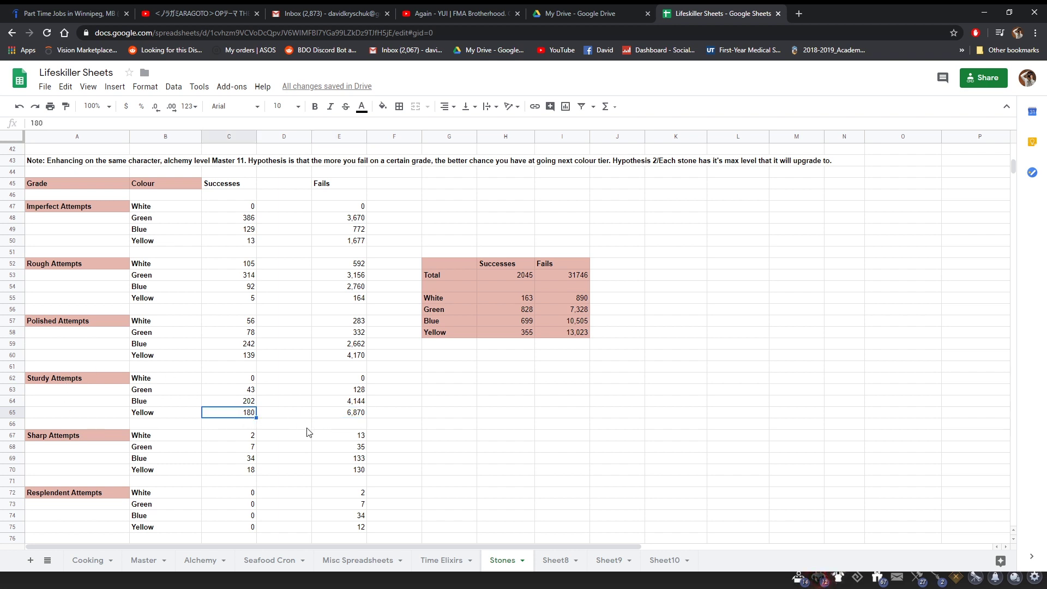
{"action": "scroll", "coordinate": [305, 431], "scroll_direction": "down", "scroll_amount": 1}
{"action": "left_click", "coordinate": [342, 447]}
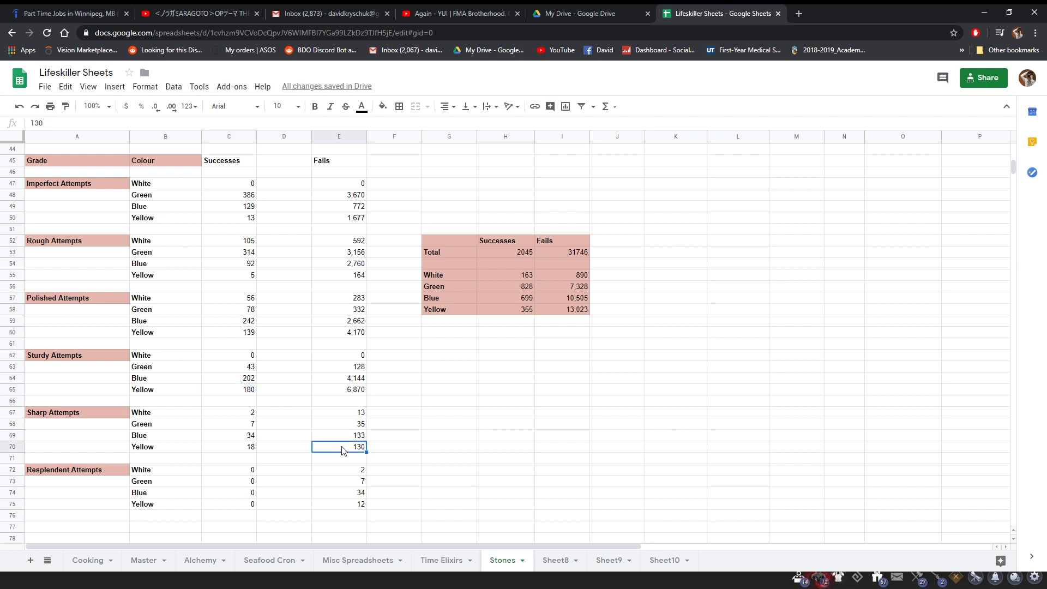
{"action": "left_click", "coordinate": [236, 447]}
{"action": "left_click", "coordinate": [328, 449]}
{"action": "key", "text": "alt+Tab"}
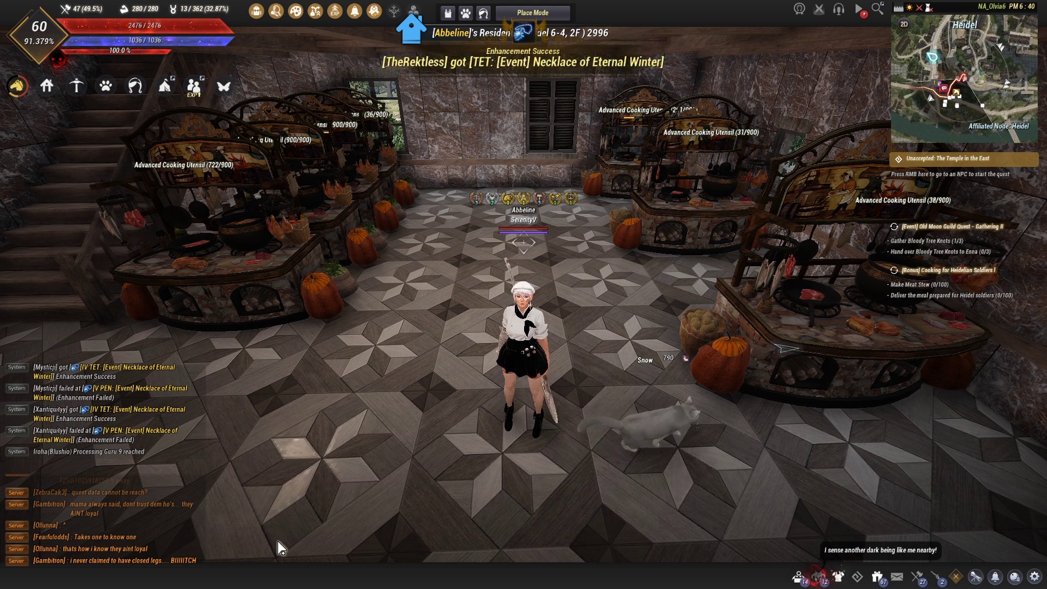